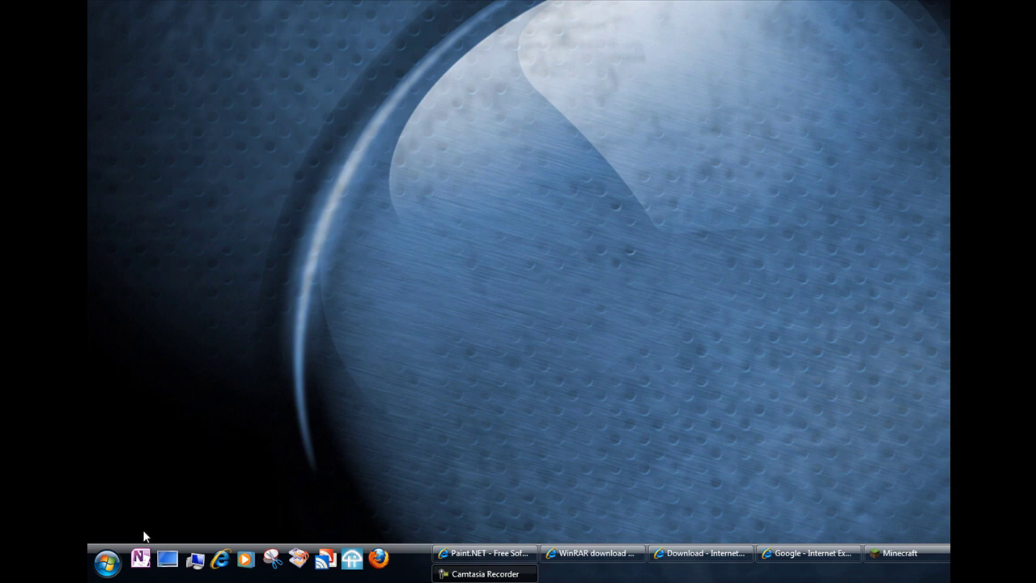
# Open the .minecraft bin folder by searching %appdata% from the Start menu
pyautogui.click(114, 558)
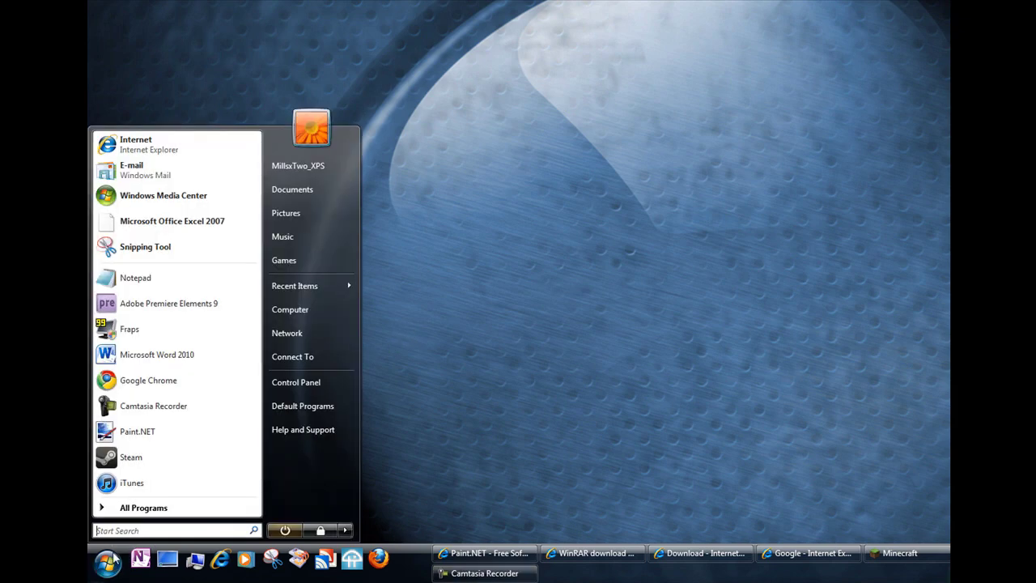
pyautogui.click(136, 531)
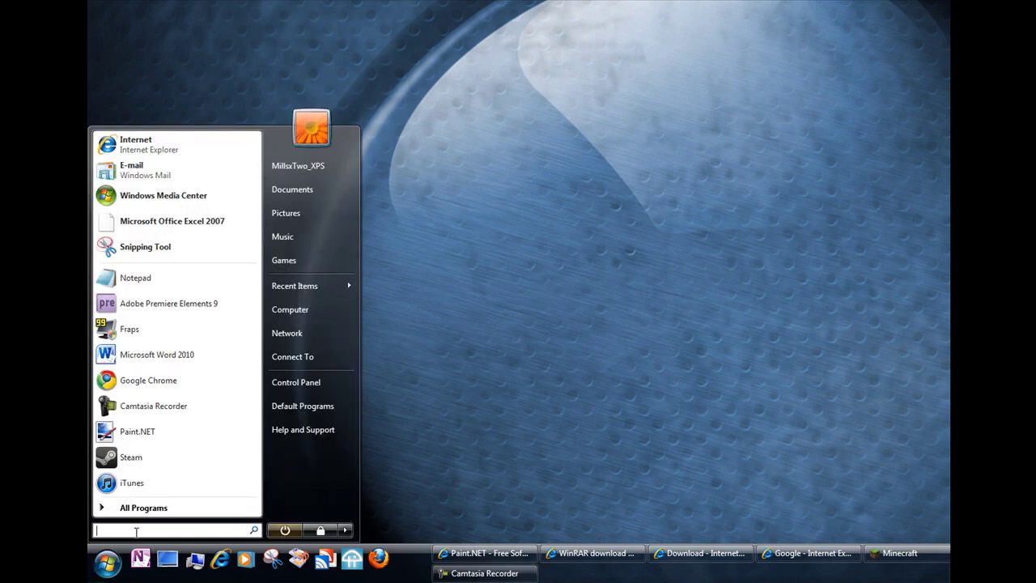
pyautogui.write('%a')
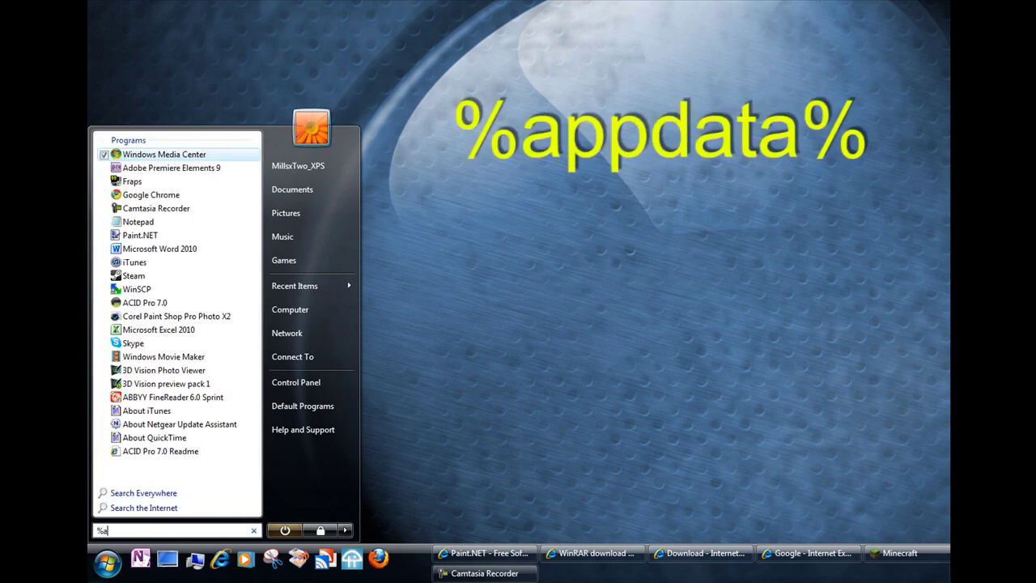
pyautogui.write('ppdata')
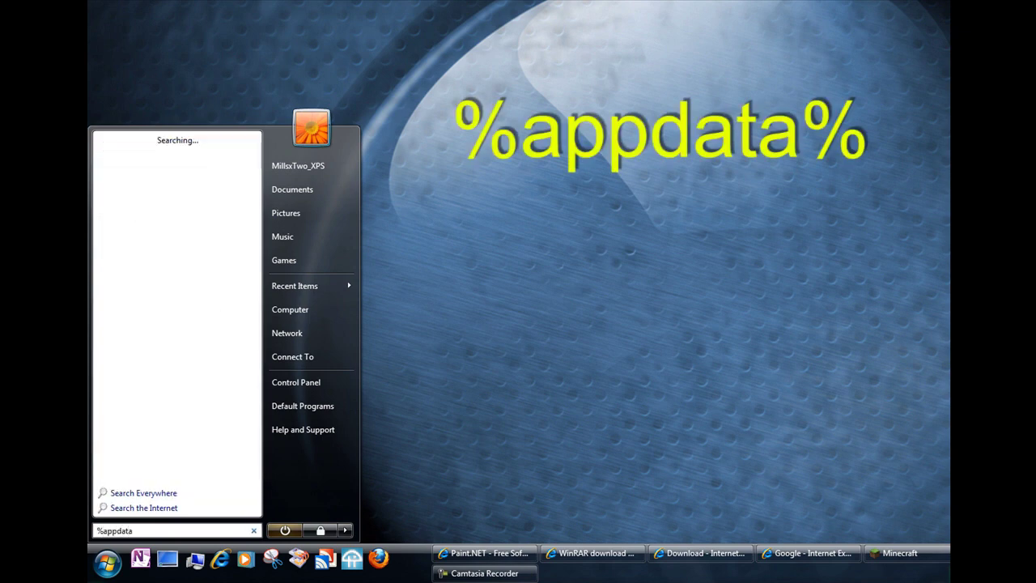
pyautogui.write('%')
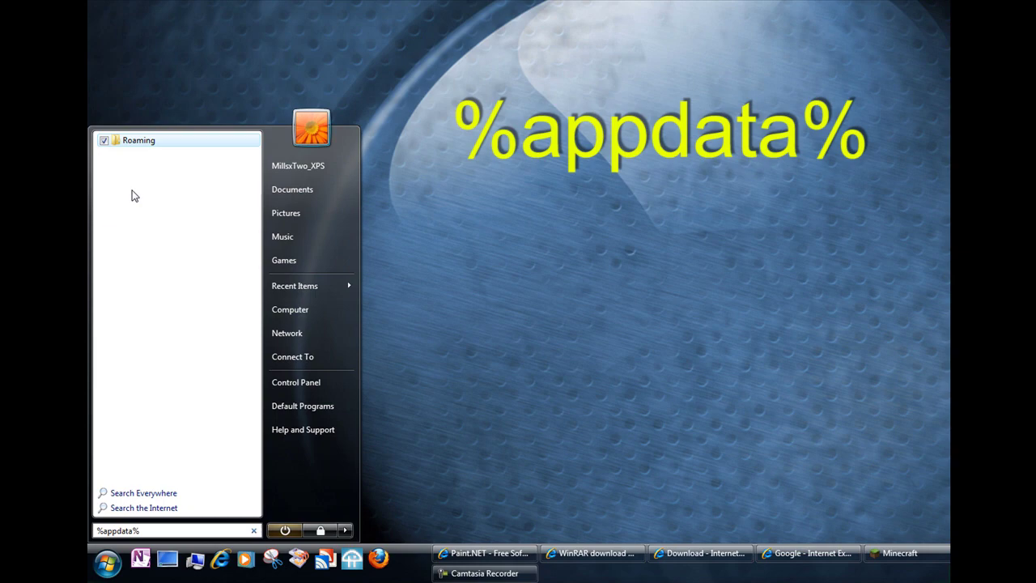
pyautogui.click(139, 143)
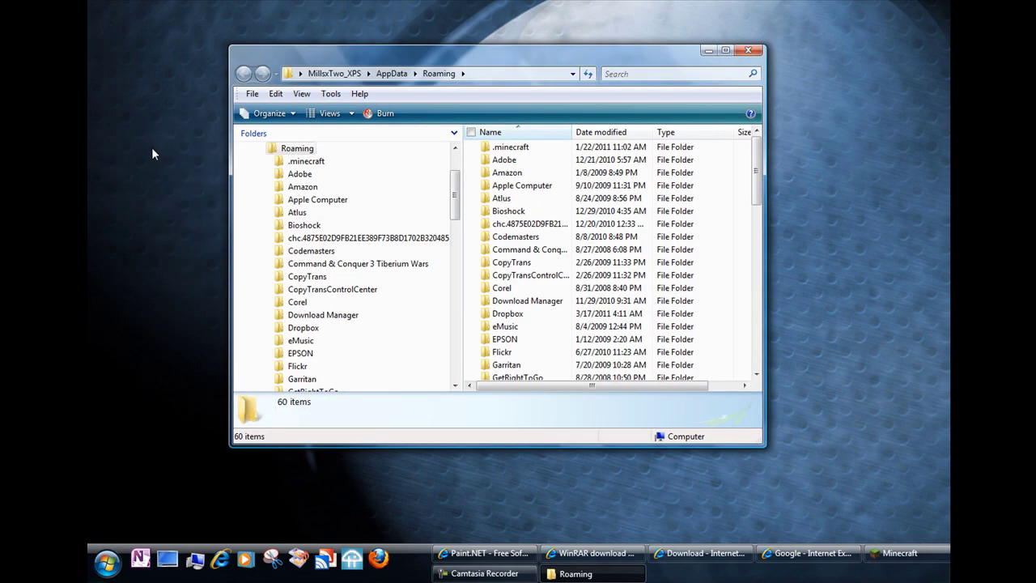
pyautogui.click(270, 162)
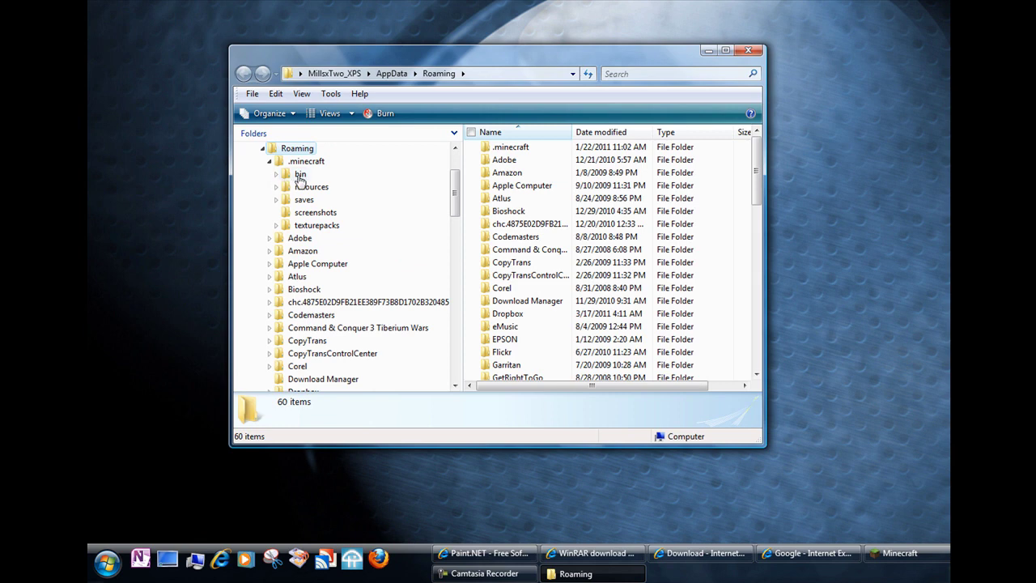
pyautogui.click(300, 173)
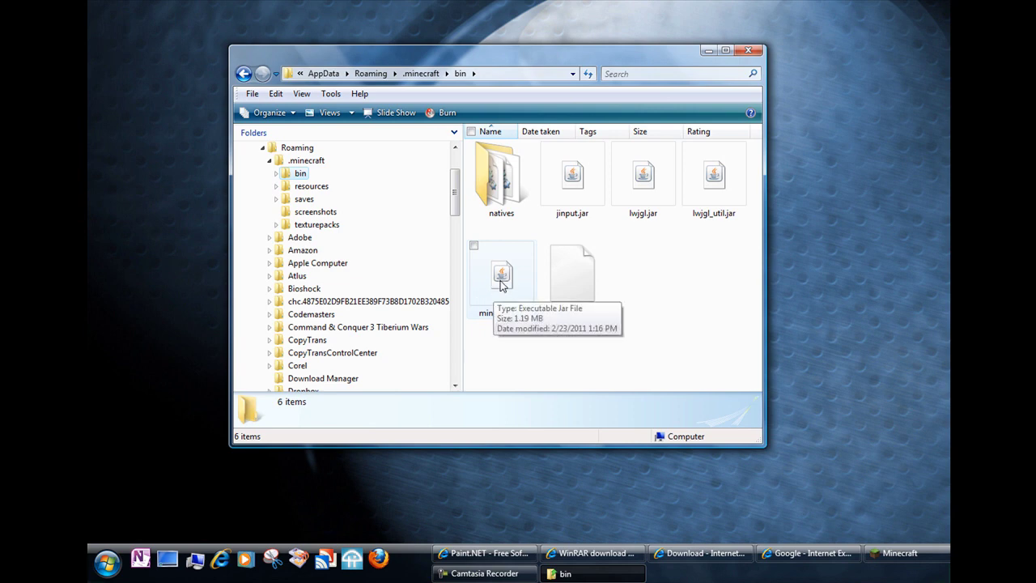
# Copy minecraft.jar onto the desktop and close the bin folder window
pyautogui.moveTo(503, 285); pyautogui.dragTo(180, 301)
pyautogui.press('ctrl')
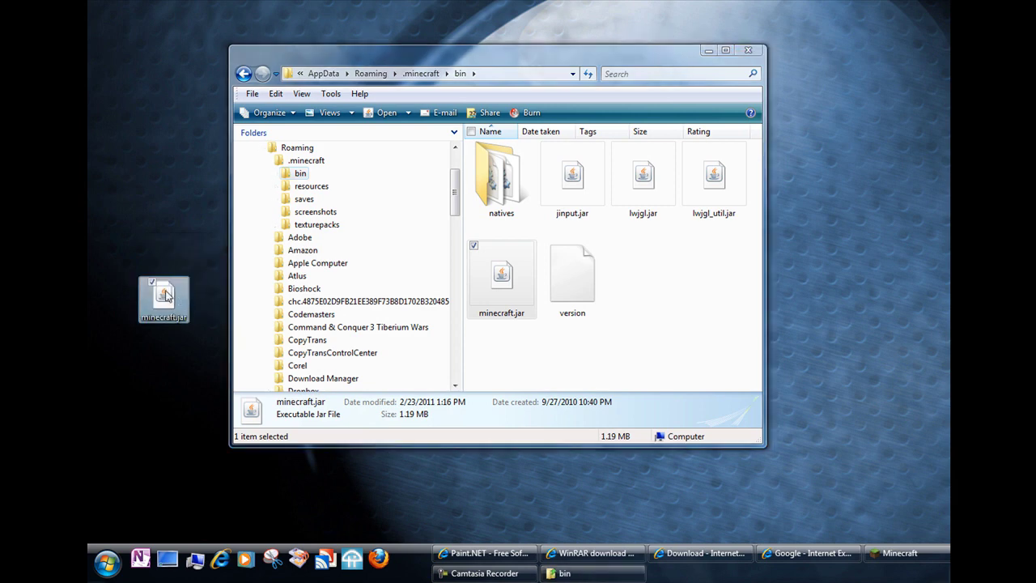
pyautogui.click(750, 50)
# Move minecraft.jar toward the desktop centre, view the WinRAR and 7-Zip download pages, then minimize both
pyautogui.moveTo(176, 298); pyautogui.dragTo(347, 243)
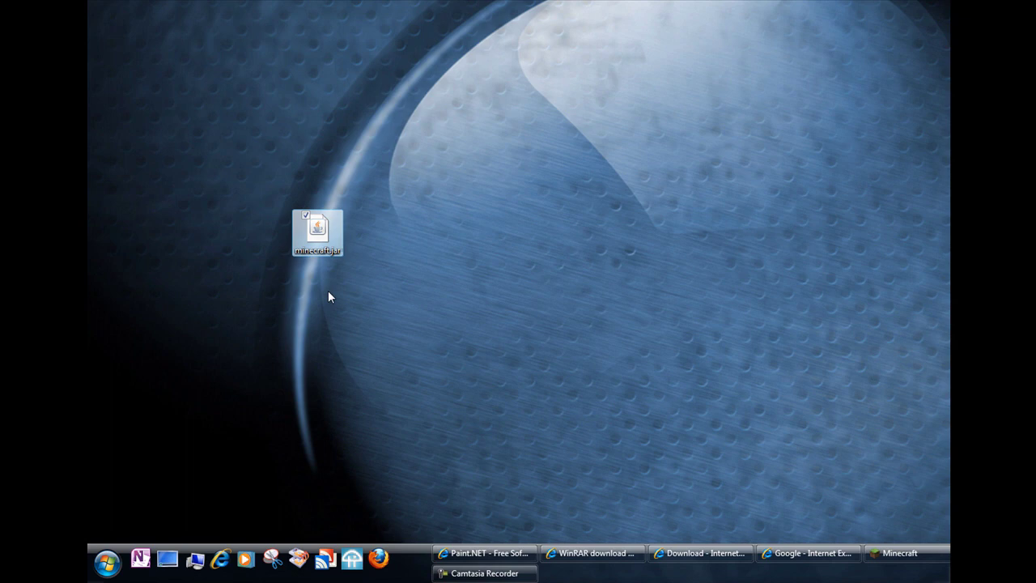
pyautogui.click(604, 555)
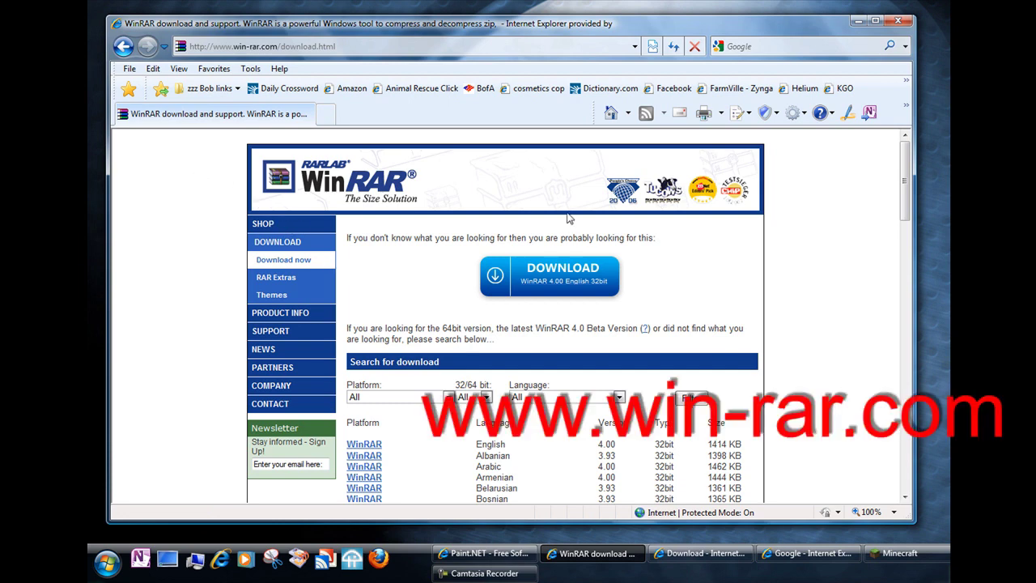
pyautogui.click(723, 559)
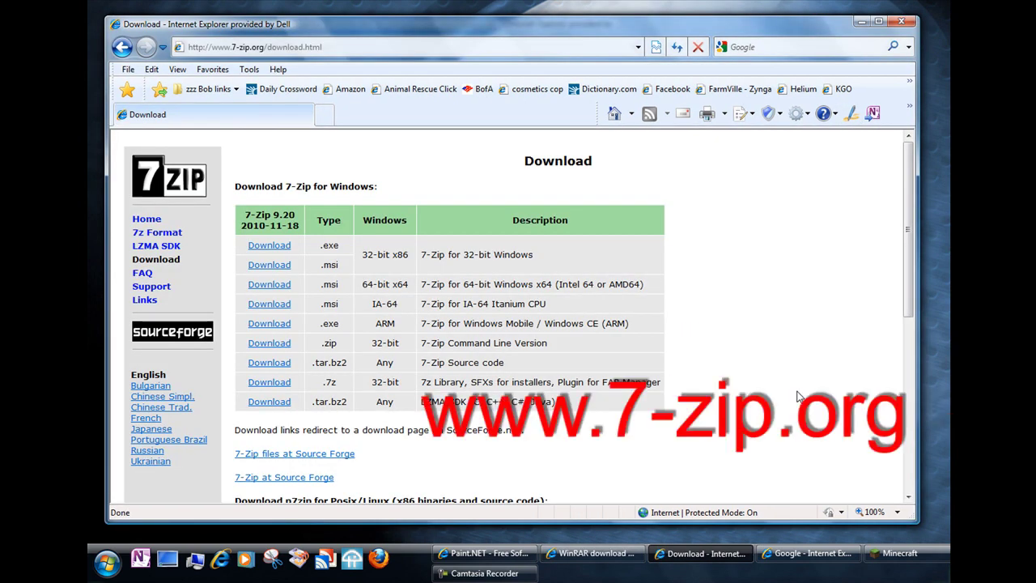
pyautogui.click(860, 27)
pyautogui.click(856, 27)
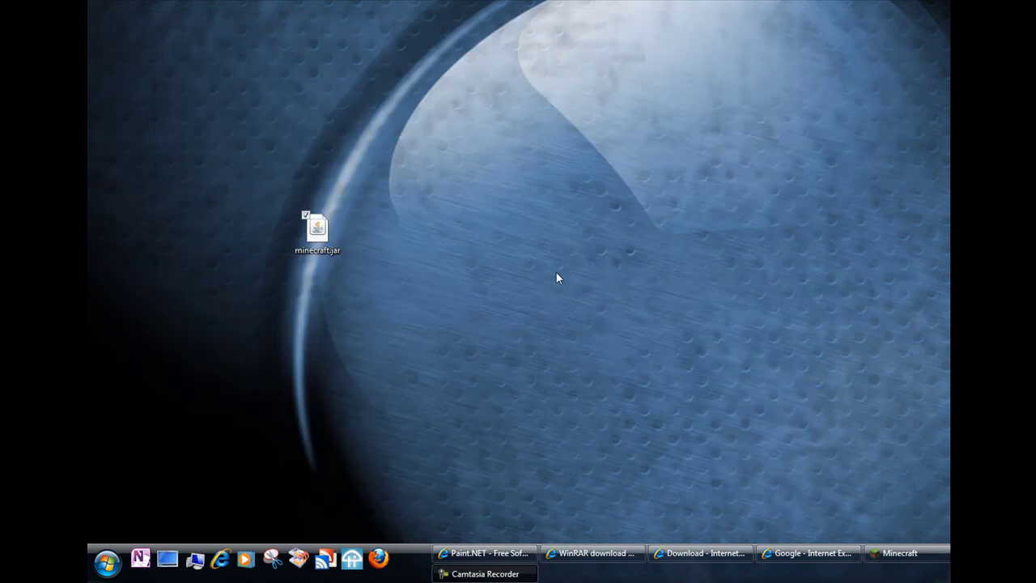
# Extract minecraft.jar with WinRAR into a minecraft folder on the desktop
pyautogui.rightClick(316, 234)
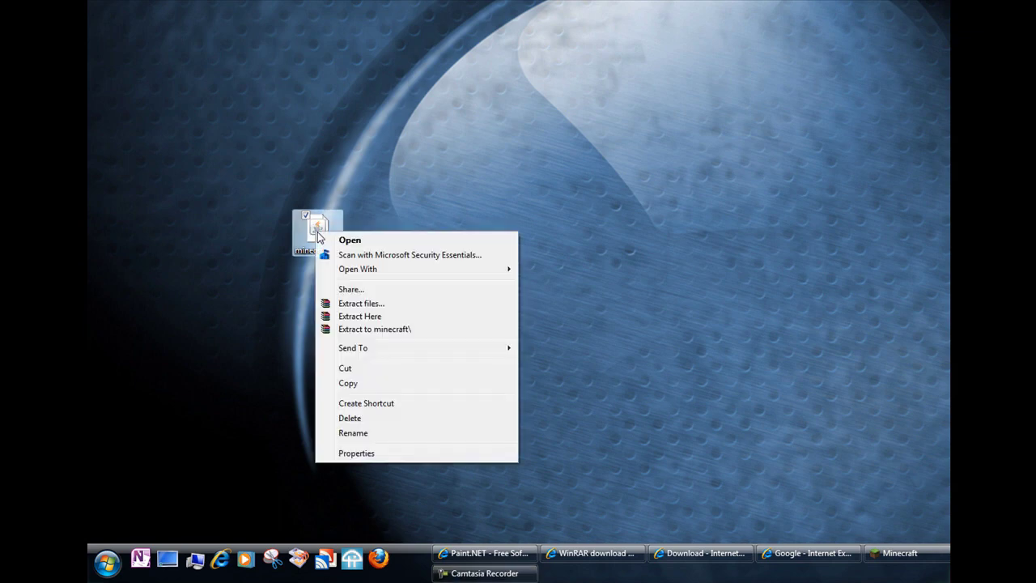
pyautogui.click(360, 304)
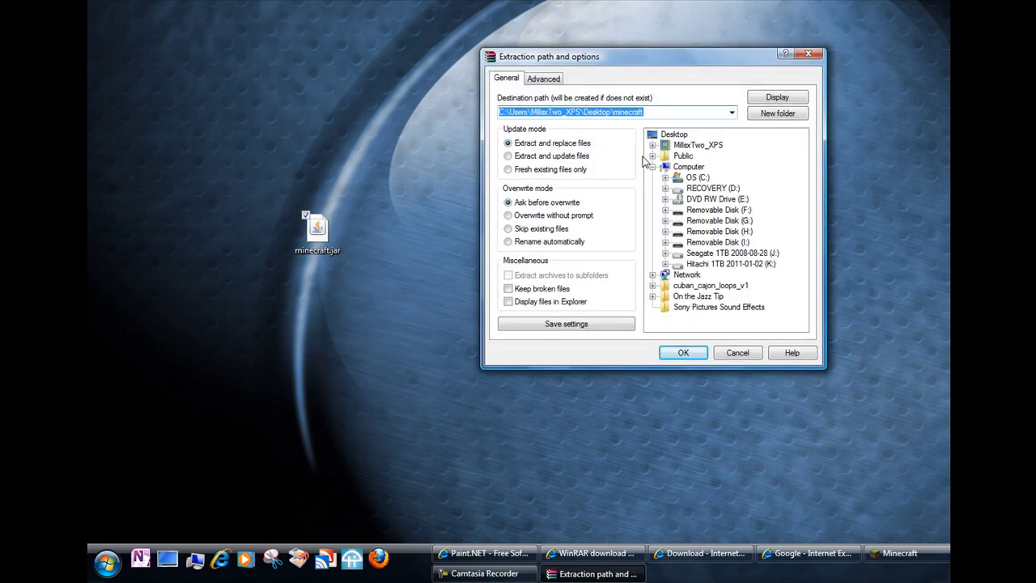
pyautogui.click(684, 354)
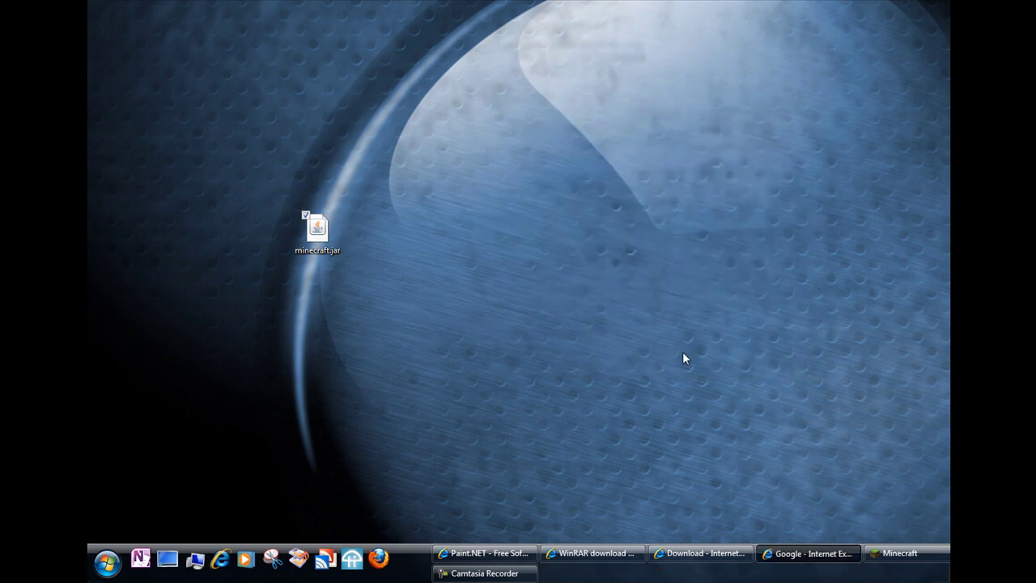
pyautogui.moveTo(108, 28); pyautogui.dragTo(324, 166)
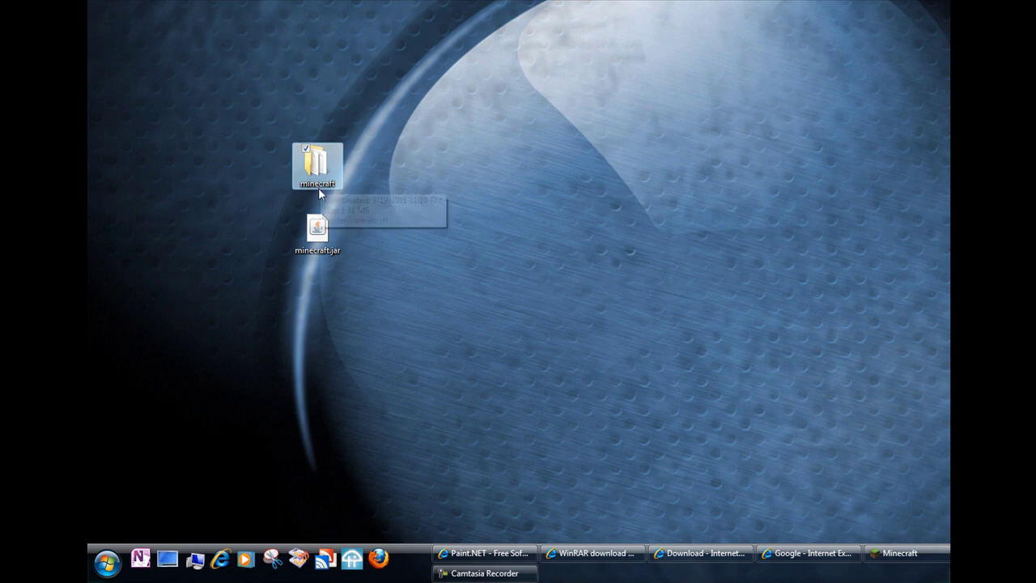
# Delete the original minecraft.jar from the desktop
pyautogui.rightClick(322, 232)
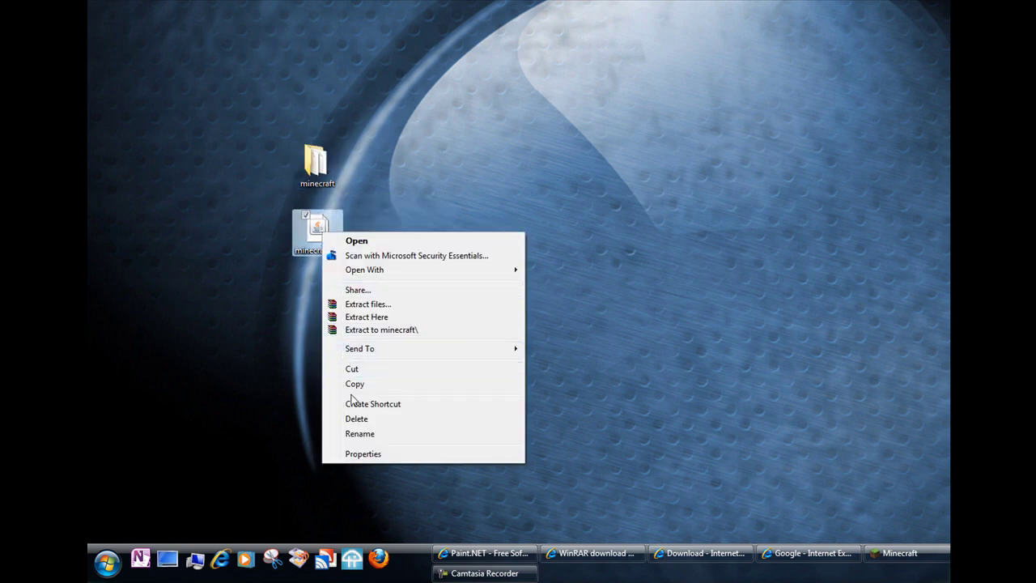
pyautogui.click(356, 418)
pyautogui.click(698, 272)
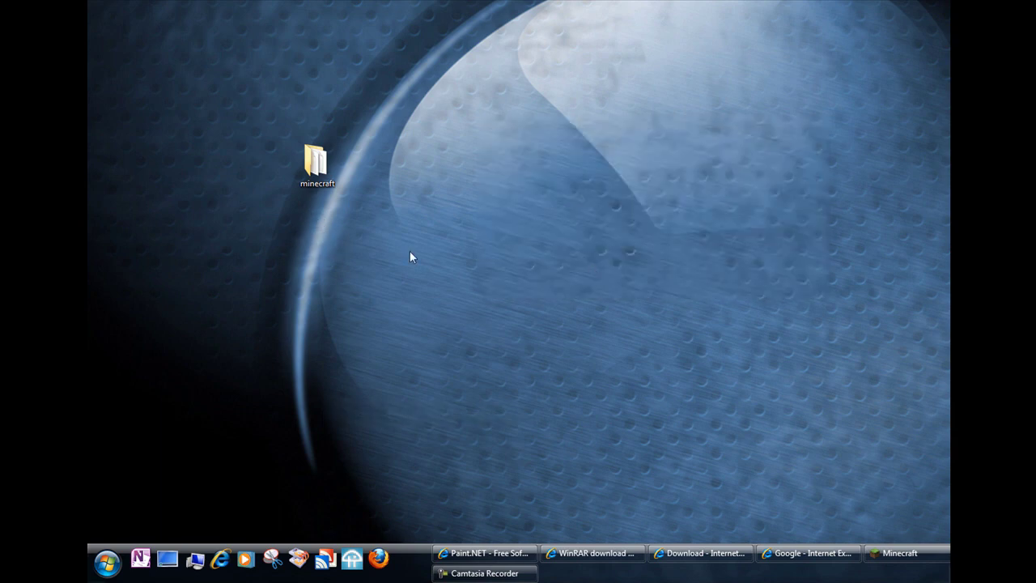
# Copy terrain.png from the extracted minecraft folder to the desktop and close the folder
pyautogui.doubleClick(317, 174)
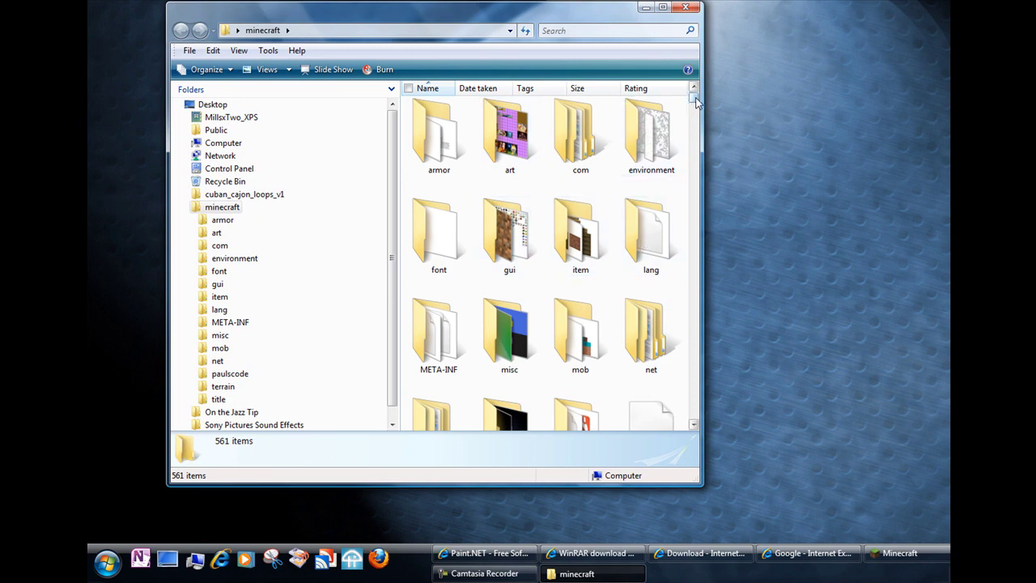
pyautogui.moveTo(695, 97); pyautogui.dragTo(698, 408)
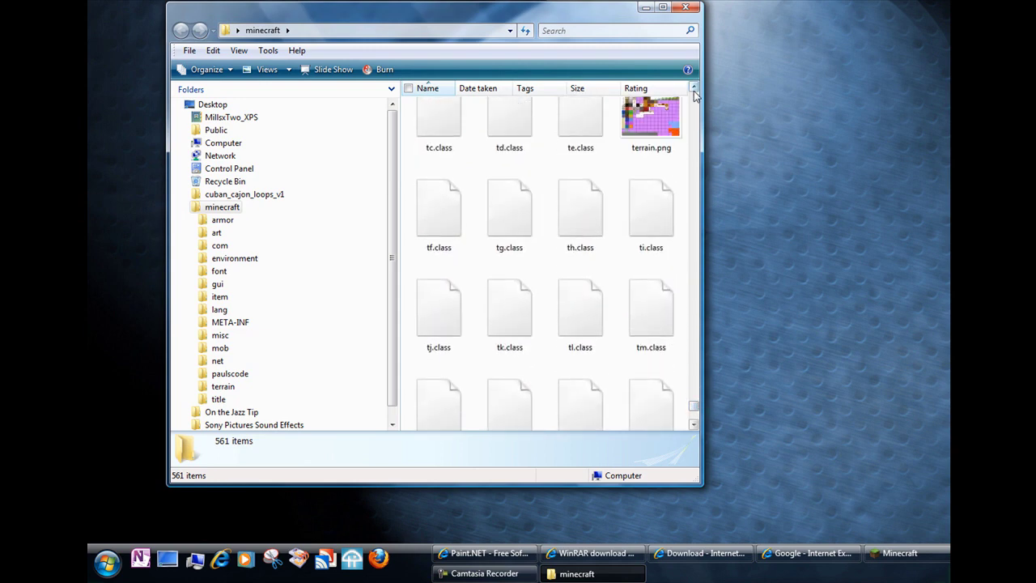
pyautogui.scroll(2, 696, 97)
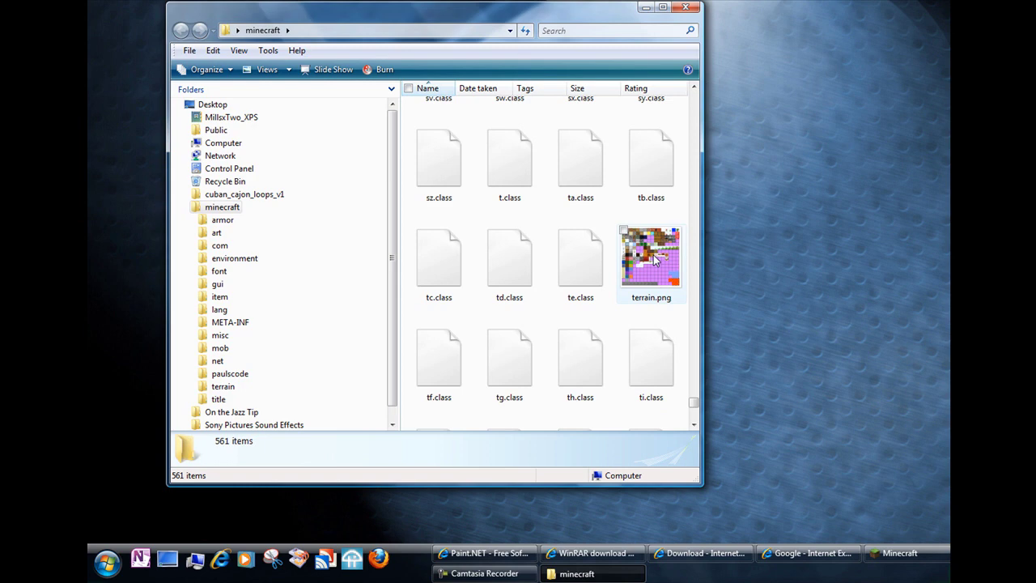
pyautogui.moveTo(654, 257); pyautogui.dragTo(308, 238)
pyautogui.hotkey('alt', 'F4')
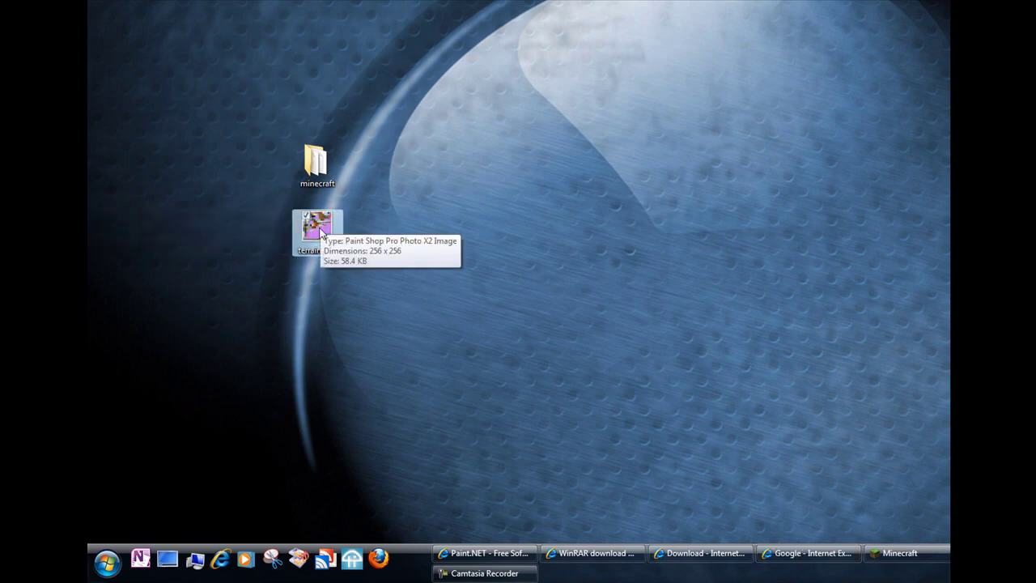
# Delete the extracted minecraft folder from the desktop
pyautogui.rightClick(315, 166)
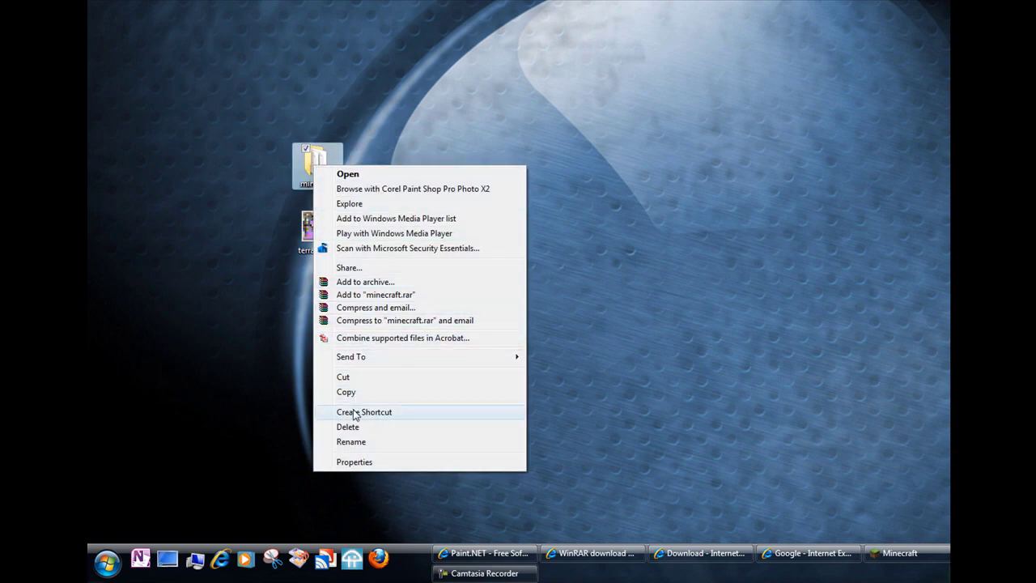
pyautogui.click(349, 427)
pyautogui.click(695, 272)
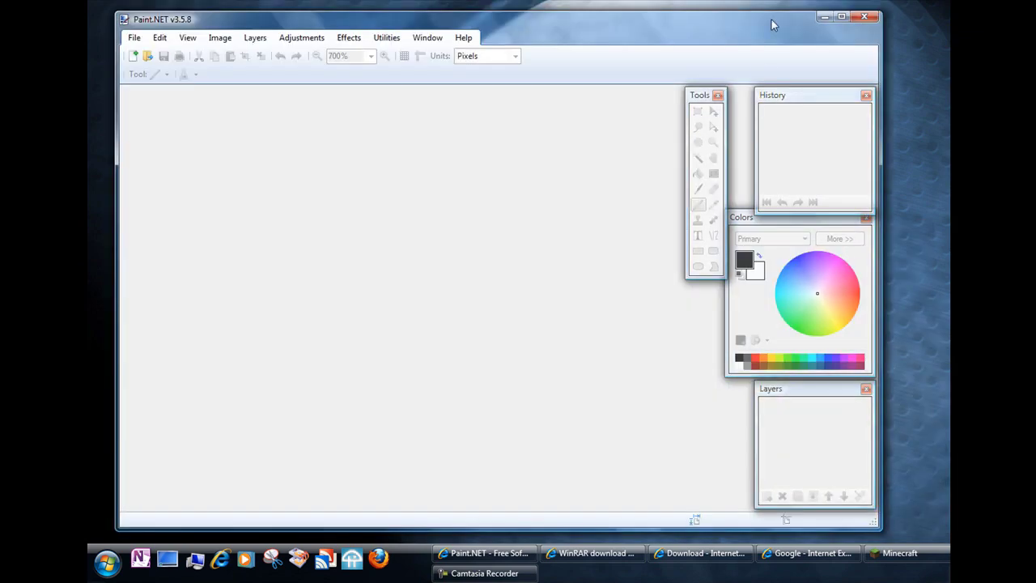
pyautogui.click(864, 16)
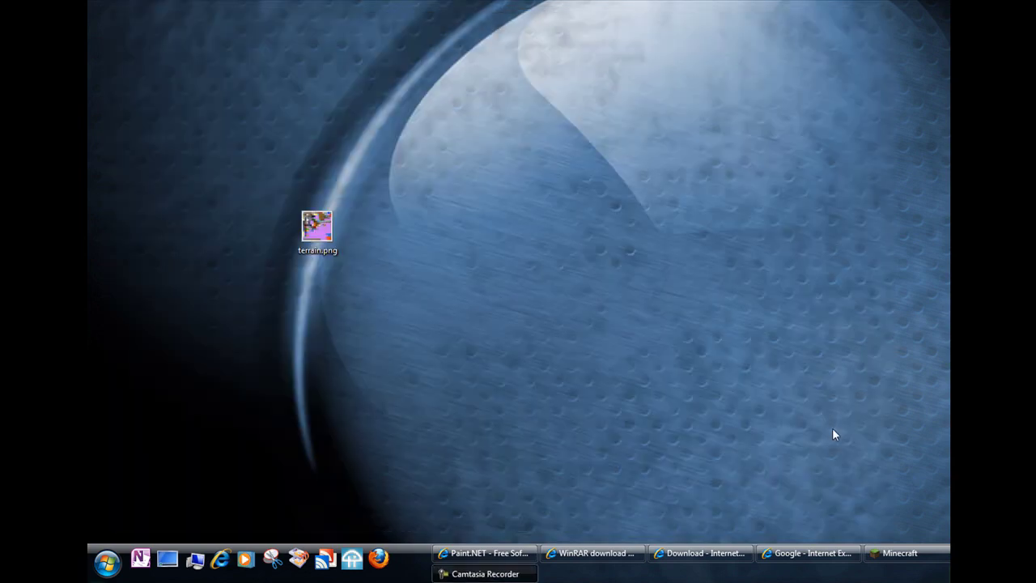
pyautogui.click(719, 559)
pyautogui.click(514, 553)
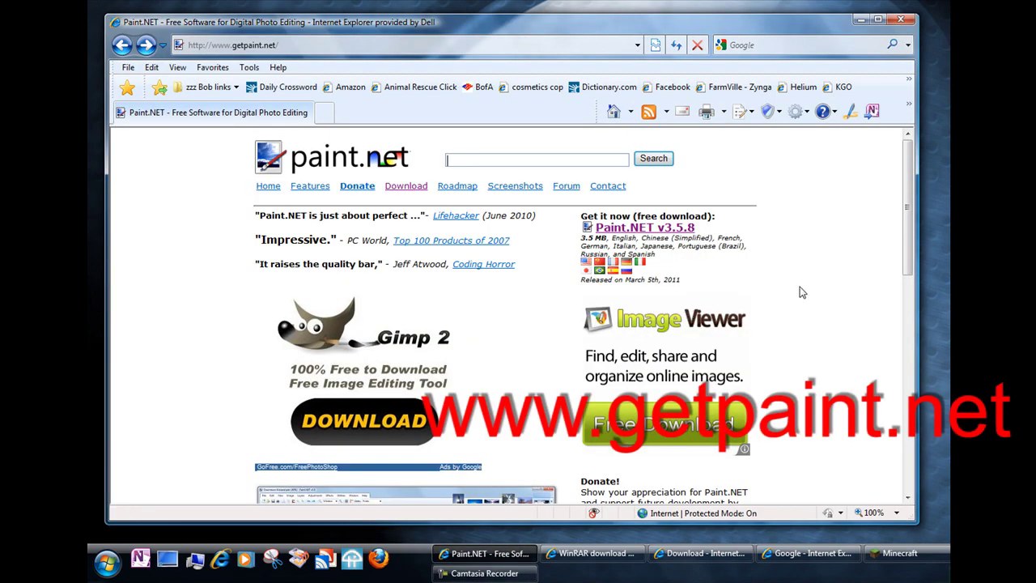
pyautogui.click(860, 19)
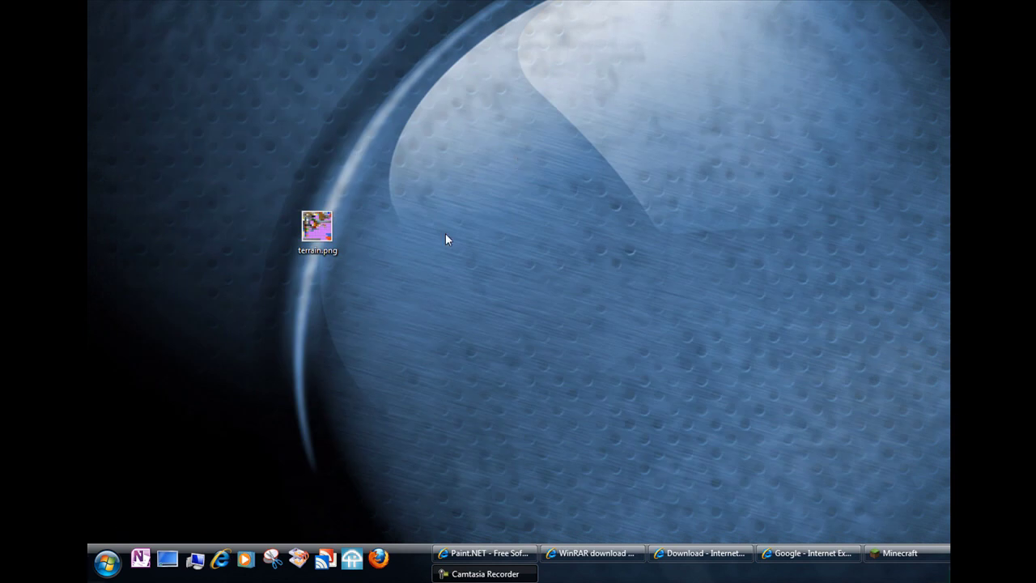
# Open terrain.png in Paint.NET by dragging it from the desktop onto the editor
pyautogui.moveTo(306, 243); pyautogui.dragTo(156, 247)
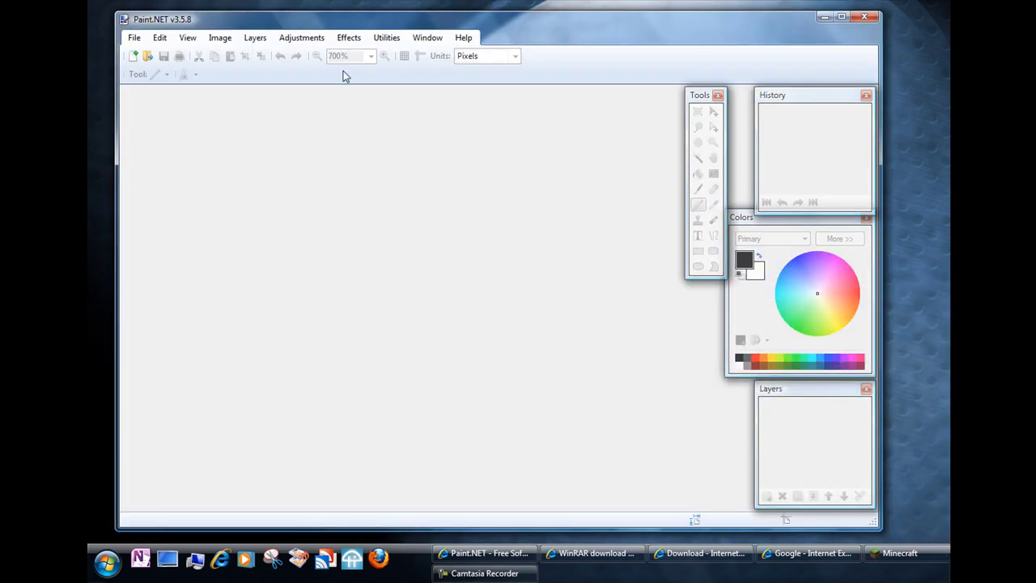
pyautogui.moveTo(374, 24); pyautogui.dragTo(436, 22)
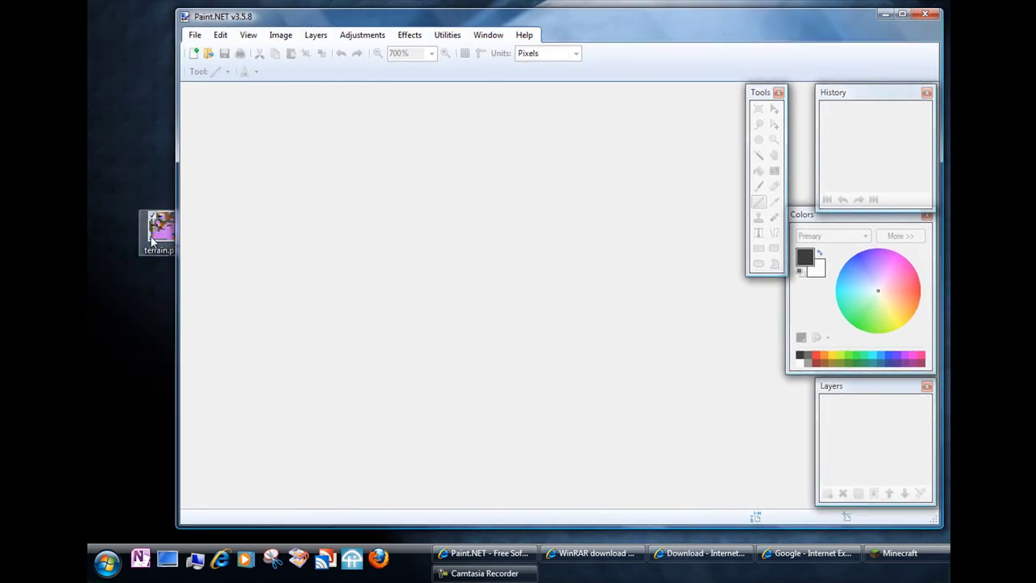
pyautogui.moveTo(152, 240); pyautogui.dragTo(292, 251)
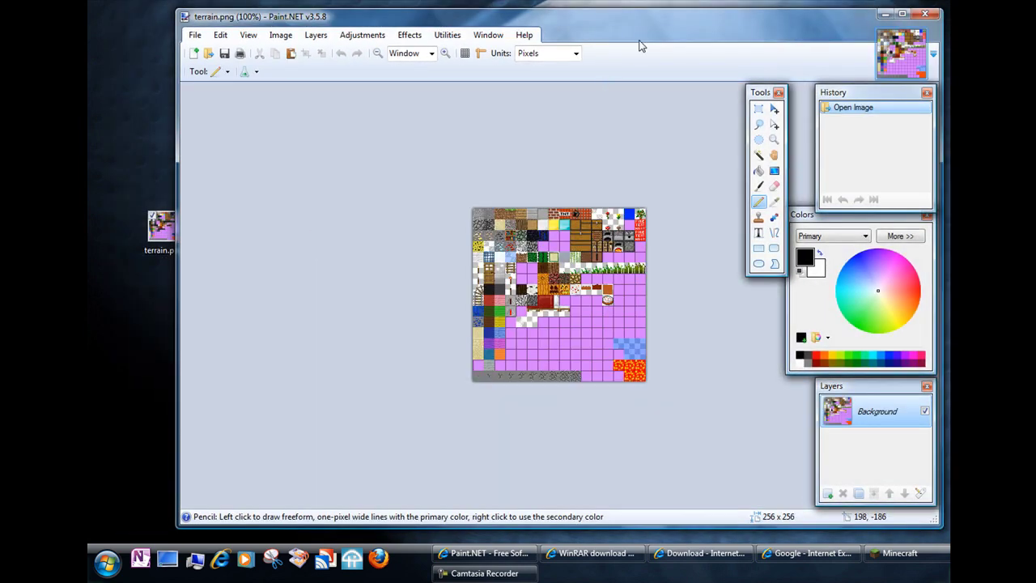
pyautogui.moveTo(655, 22); pyautogui.dragTo(613, 14)
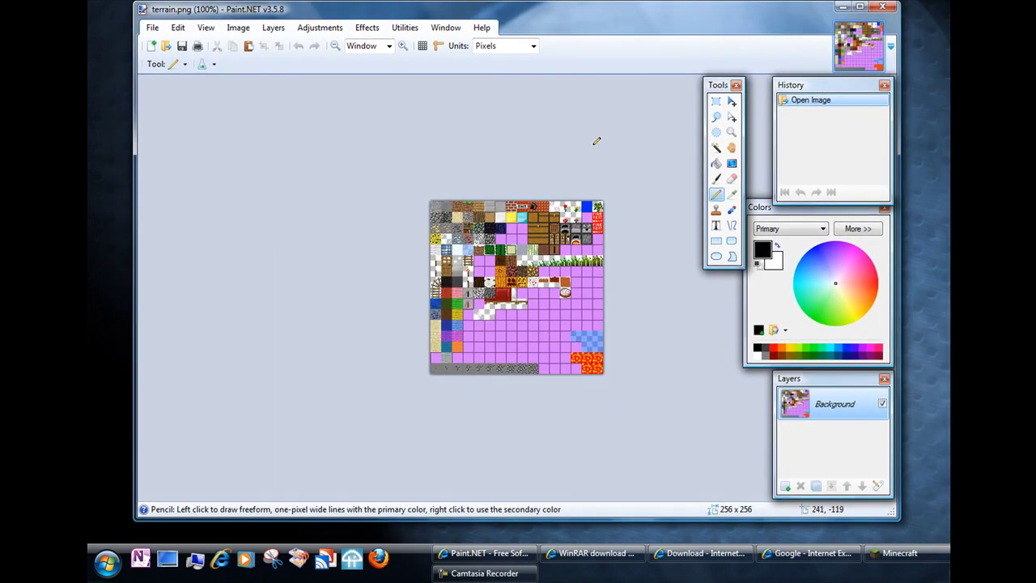
# Zoom in to 3200% and scroll to the glass tile beside the sponge tile
pyautogui.click(403, 47)
pyautogui.click(402, 46)
pyautogui.click(403, 46)
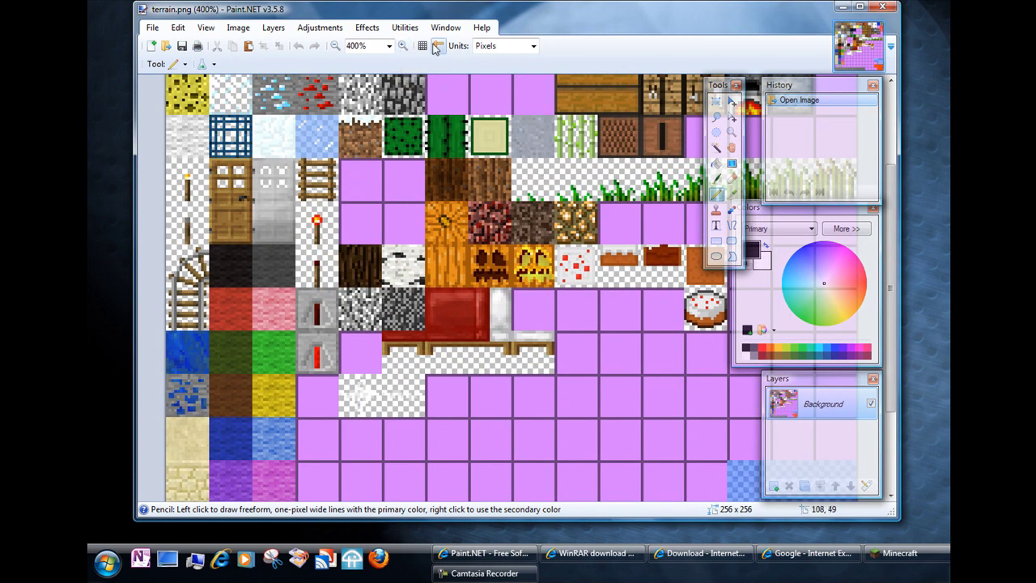
pyautogui.click(402, 46)
pyautogui.click(402, 46)
pyautogui.click(403, 46)
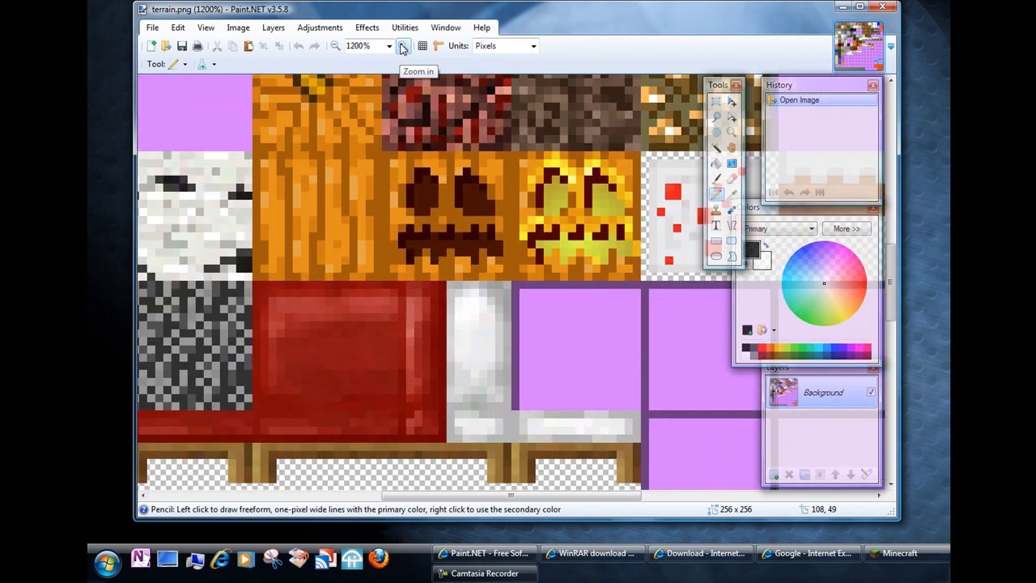
pyautogui.click(402, 46)
pyautogui.click(402, 46)
pyautogui.moveTo(479, 497); pyautogui.dragTo(185, 497)
pyautogui.moveTo(896, 293); pyautogui.dragTo(907, 180)
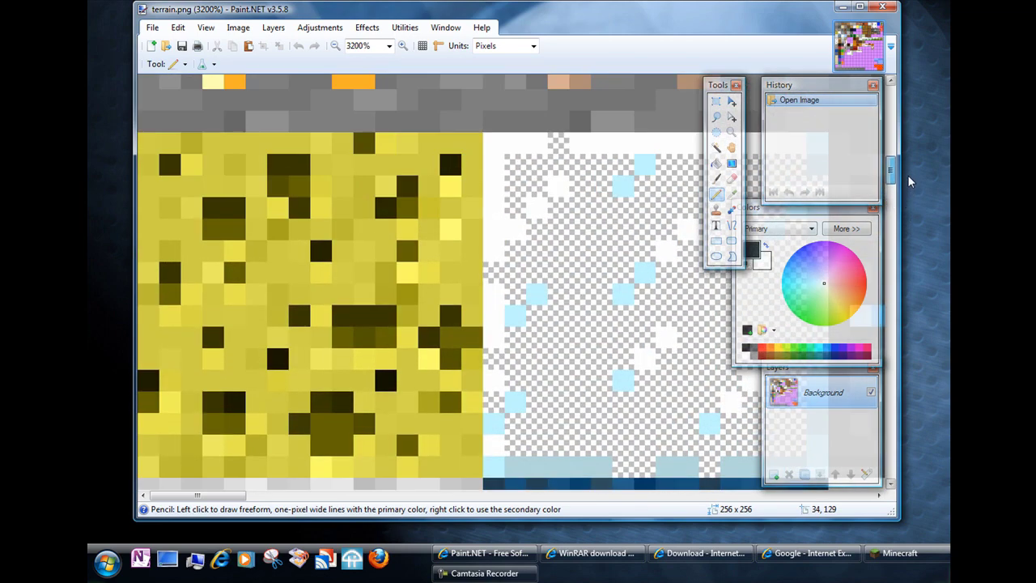
pyautogui.moveTo(206, 497); pyautogui.dragTo(228, 497)
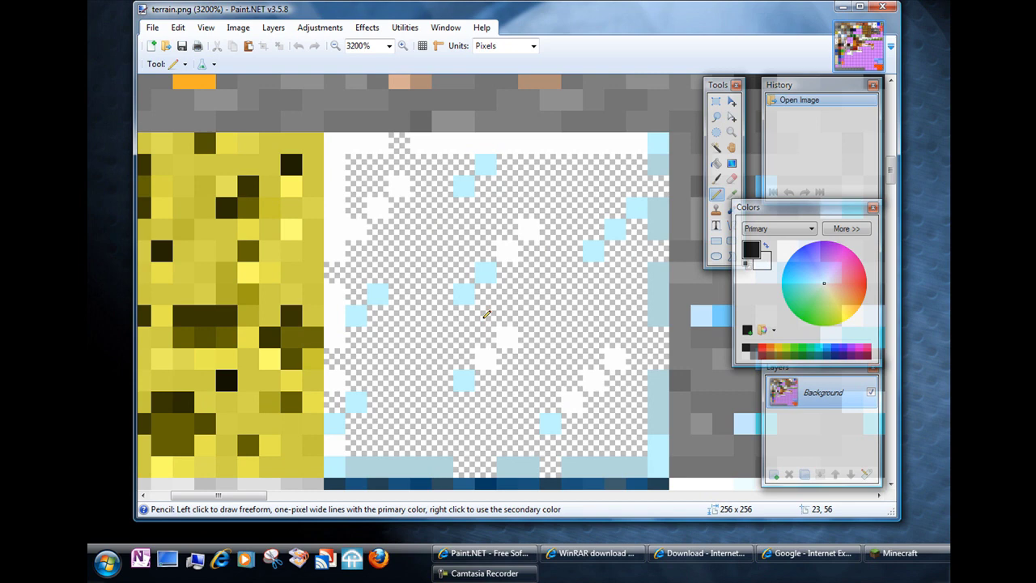
pyautogui.moveTo(259, 495); pyautogui.dragTo(309, 497)
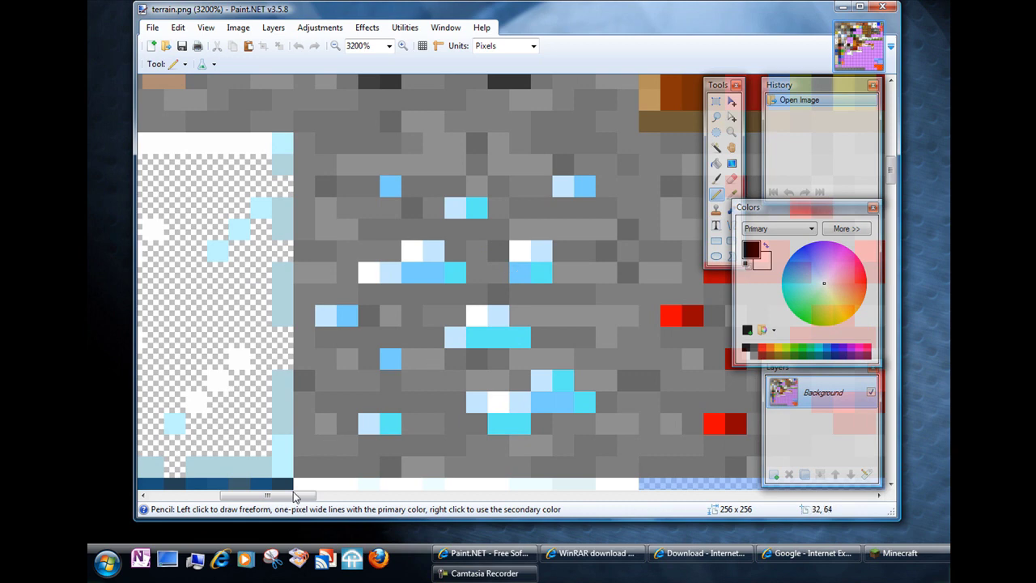
pyautogui.moveTo(294, 497); pyautogui.dragTo(252, 496)
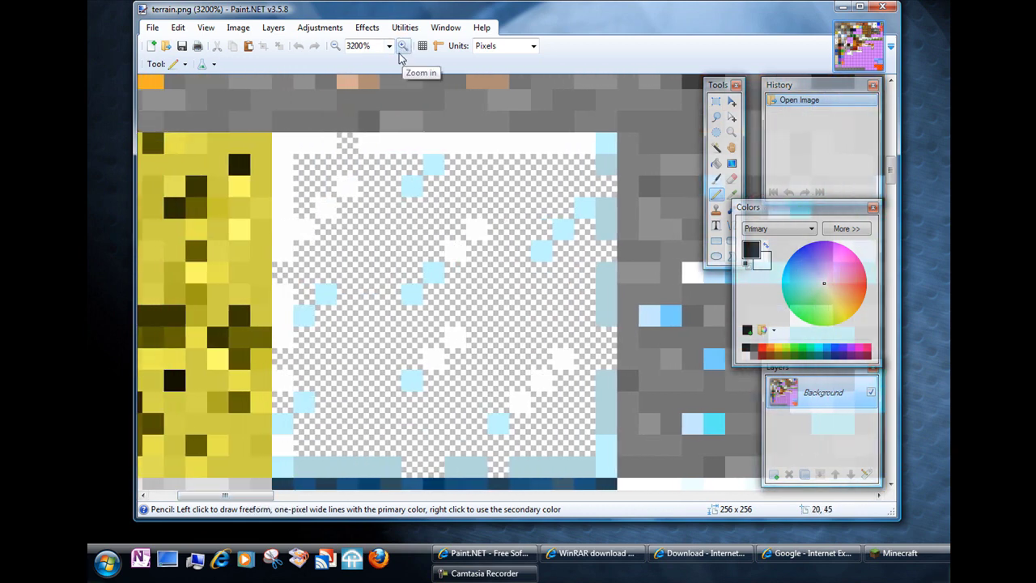
pyautogui.moveTo(243, 496); pyautogui.dragTo(239, 496)
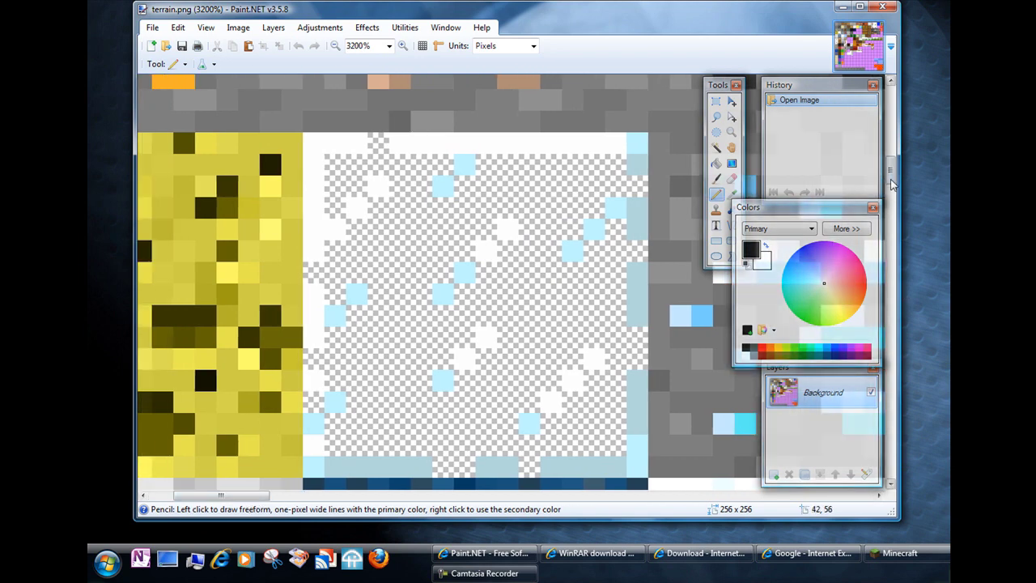
pyautogui.moveTo(891, 185); pyautogui.dragTo(890, 188)
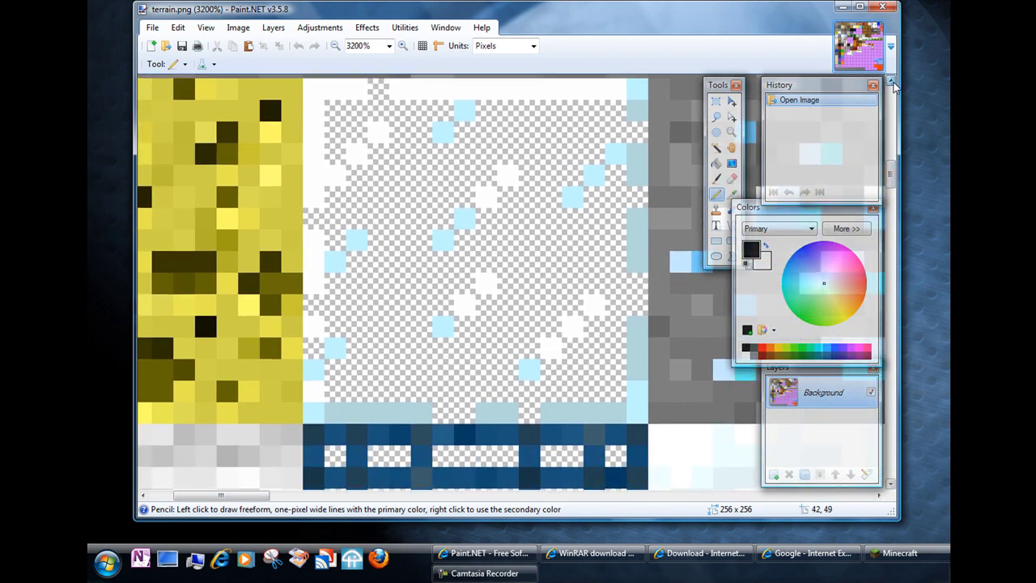
# Erase the 16×16 glass tile to full transparency using the Eraser, then Rectangle Select and Delete
pyautogui.click(732, 178)
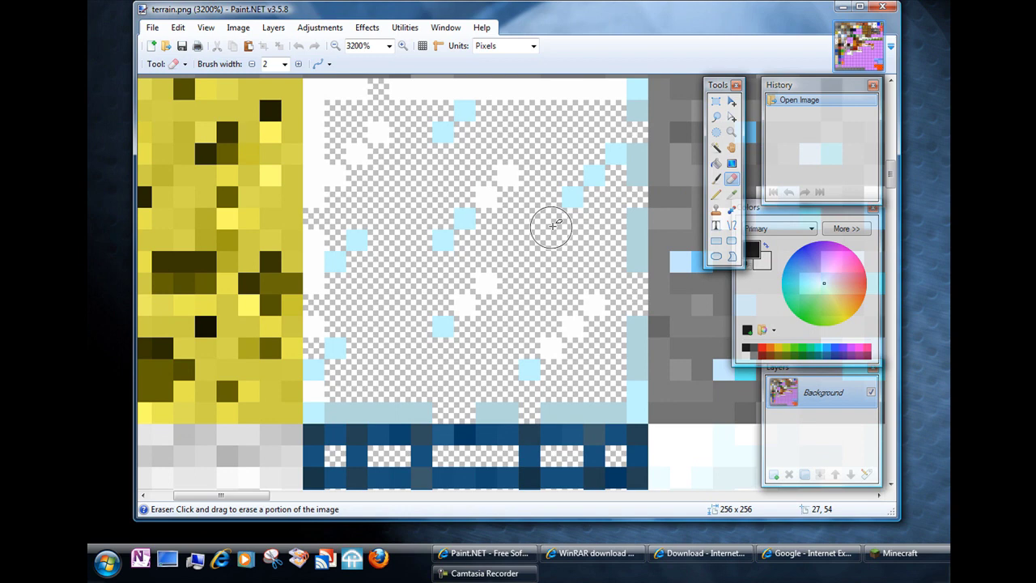
pyautogui.moveTo(463, 271)
pyautogui.mouseDown()
pyautogui.moveTo(509, 163)
pyautogui.moveTo(561, 173)
pyautogui.moveTo(509, 172)
pyautogui.moveTo(447, 239)
pyautogui.moveTo(499, 272)
pyautogui.moveTo(443, 329)
pyautogui.mouseUp()
pyautogui.click(716, 101)
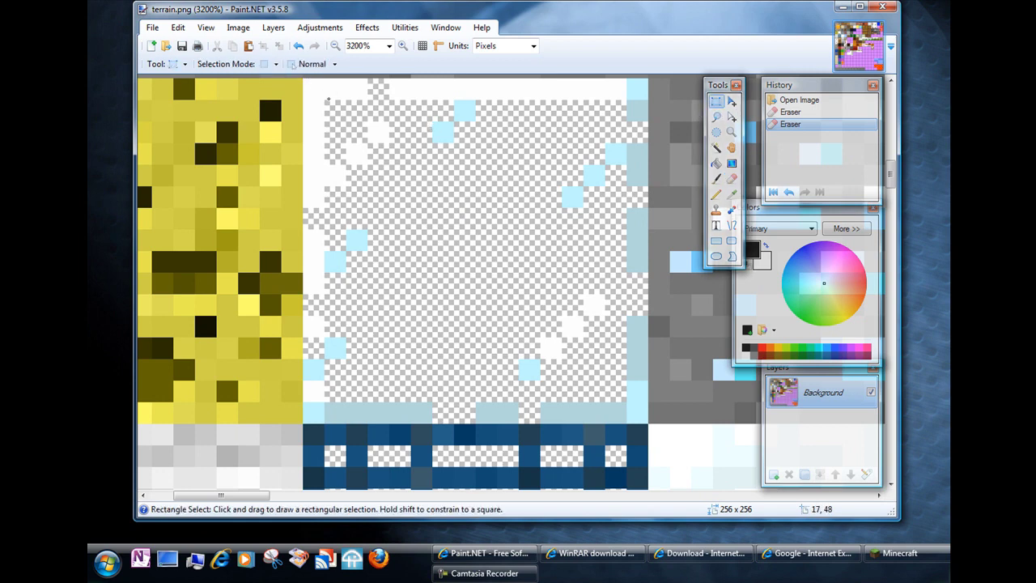
pyautogui.moveTo(328, 99)
pyautogui.mouseDown()
pyautogui.moveTo(453, 188)
pyautogui.moveTo(629, 414)
pyautogui.mouseUp()
pyautogui.press('Delete')
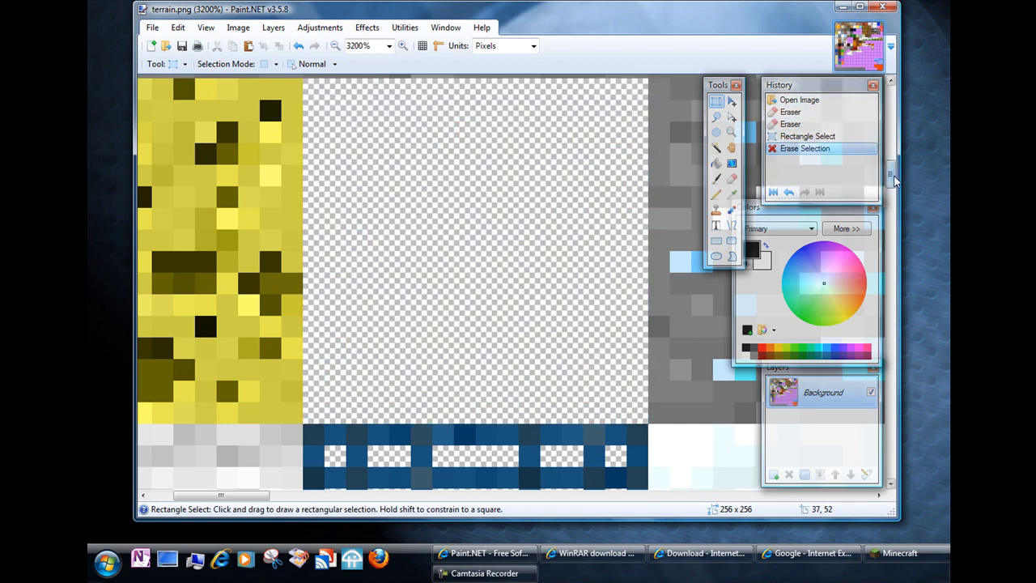
pyautogui.moveTo(894, 182); pyautogui.dragTo(895, 178)
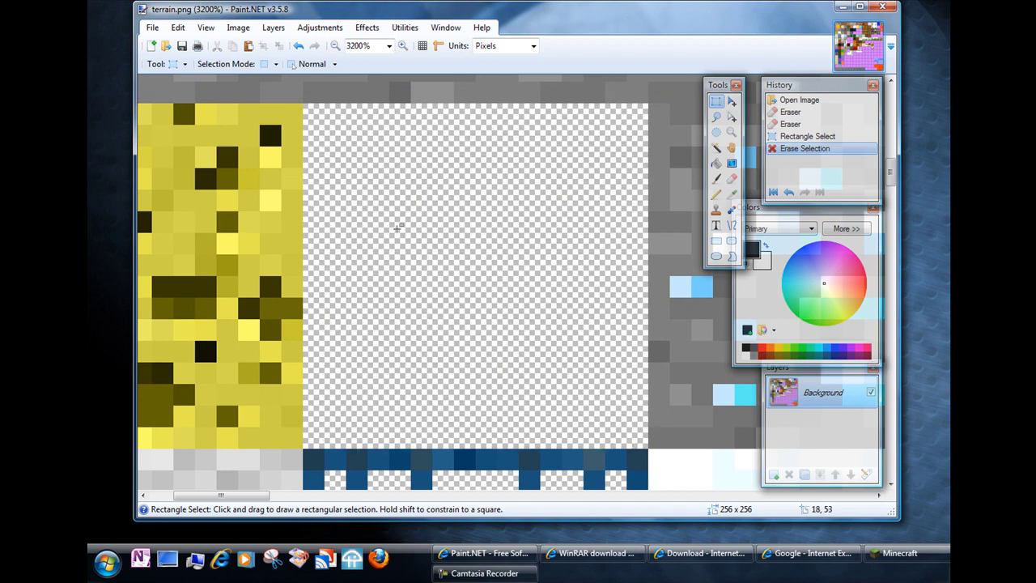
# Draw black Pencil lines along the tile's top and left edges plus three vertical bars
pyautogui.click(716, 195)
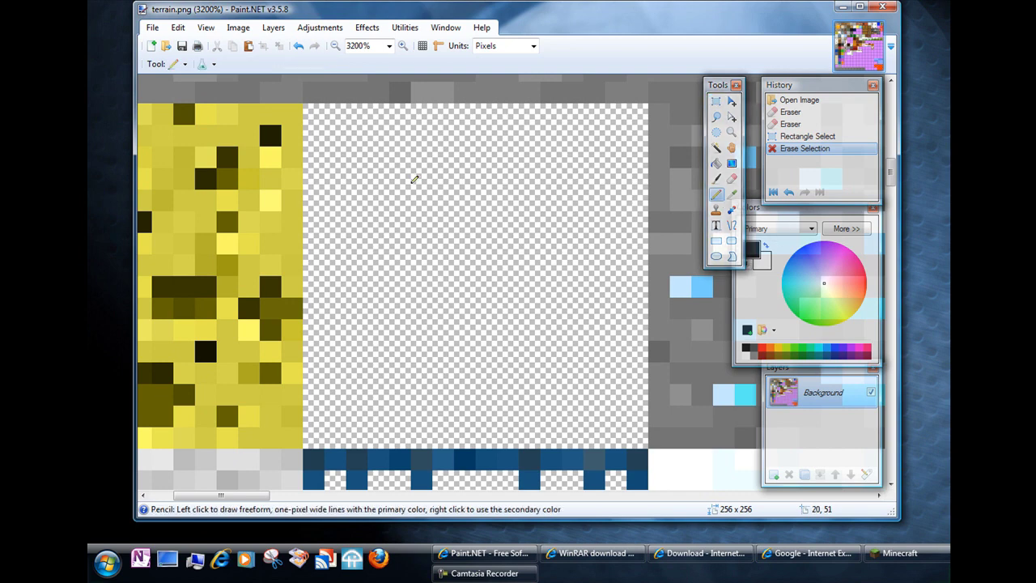
pyautogui.moveTo(313, 114); pyautogui.dragTo(646, 114)
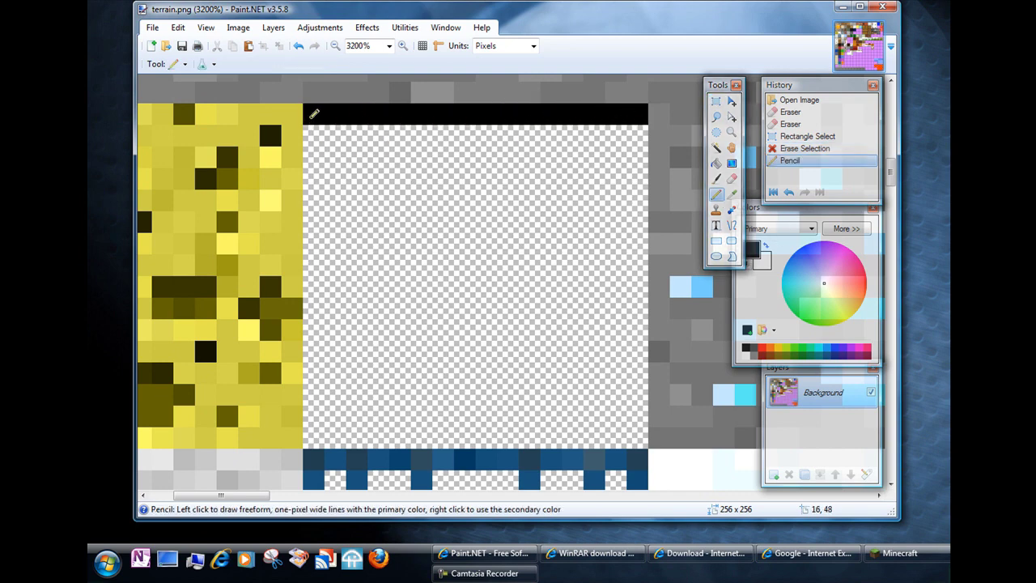
pyautogui.moveTo(315, 113)
pyautogui.mouseDown()
pyautogui.moveTo(324, 293)
pyautogui.moveTo(320, 433)
pyautogui.mouseUp()
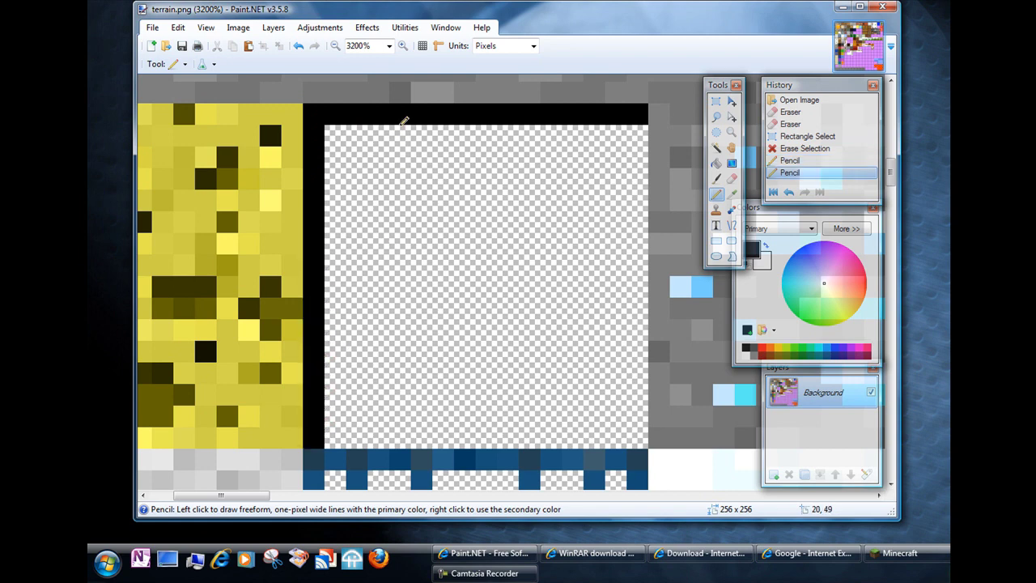
pyautogui.moveTo(400, 124); pyautogui.dragTo(398, 425)
pyautogui.moveTo(486, 114); pyautogui.dragTo(491, 439)
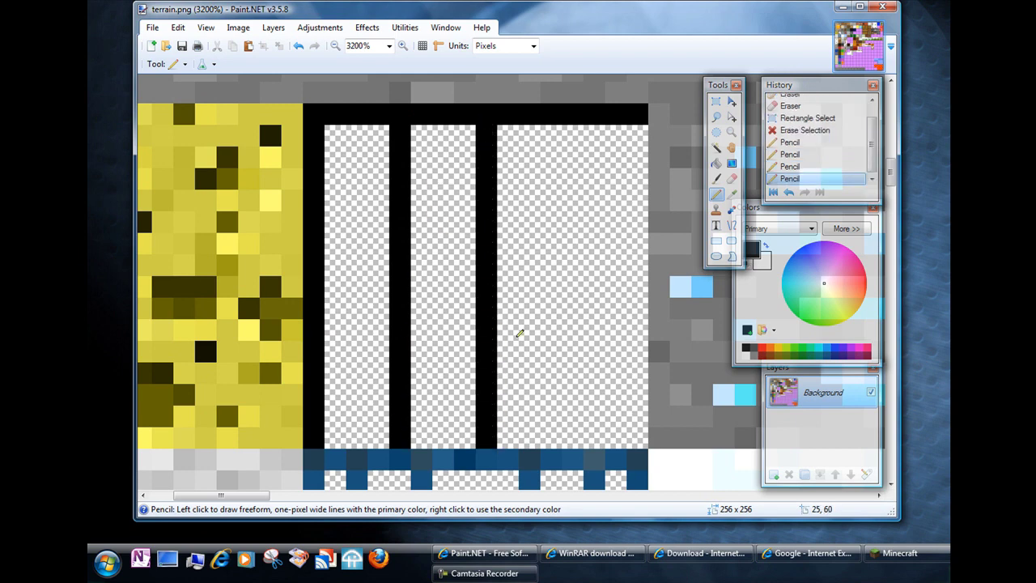
pyautogui.moveTo(577, 116); pyautogui.dragTo(573, 428)
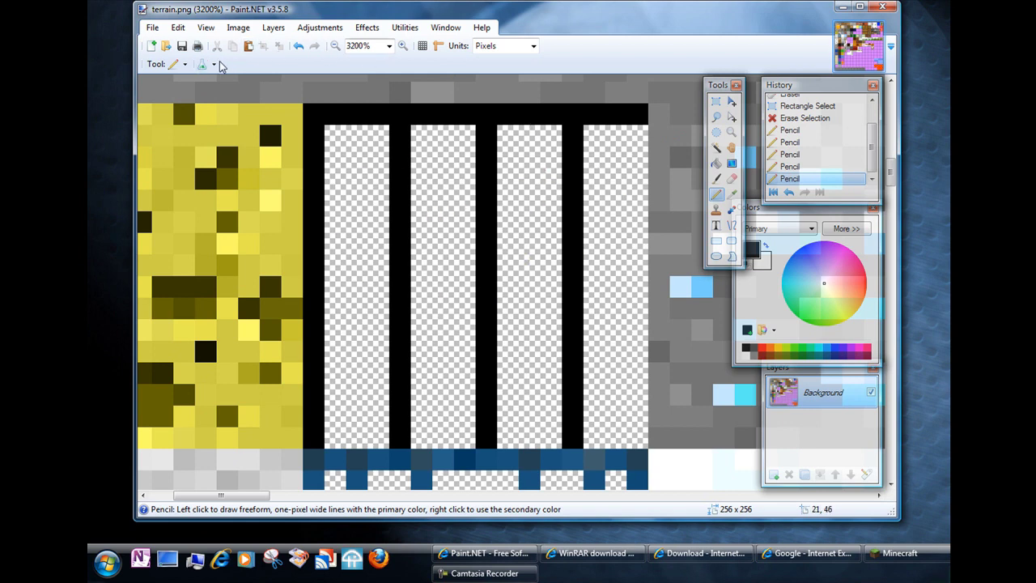
# Save terrain.png as PNG, reposition its desktop icon, and bring Paint.NET back to front
pyautogui.click(182, 48)
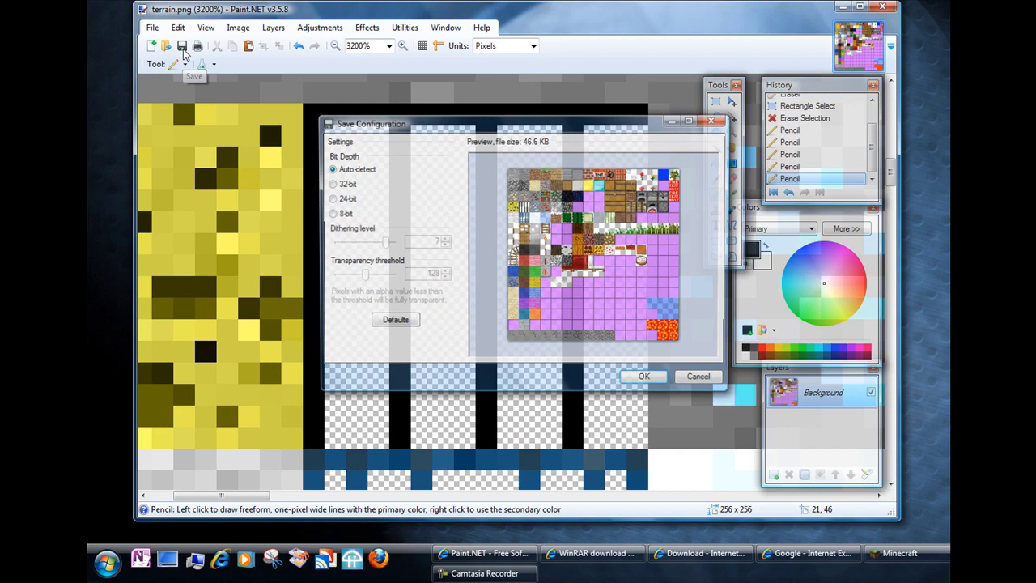
pyautogui.click(648, 380)
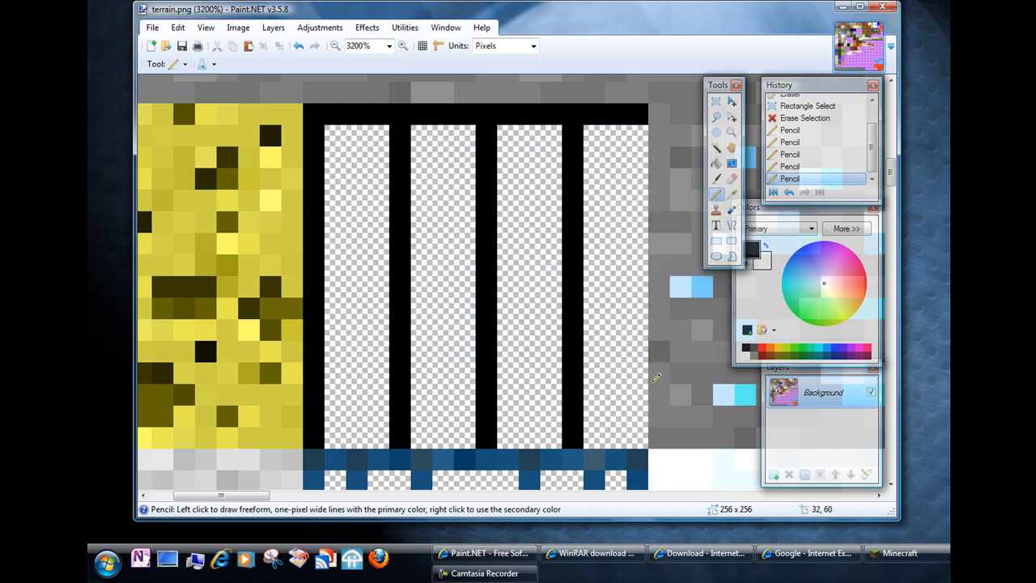
pyautogui.click(846, 8)
pyautogui.moveTo(163, 228); pyautogui.dragTo(420, 230)
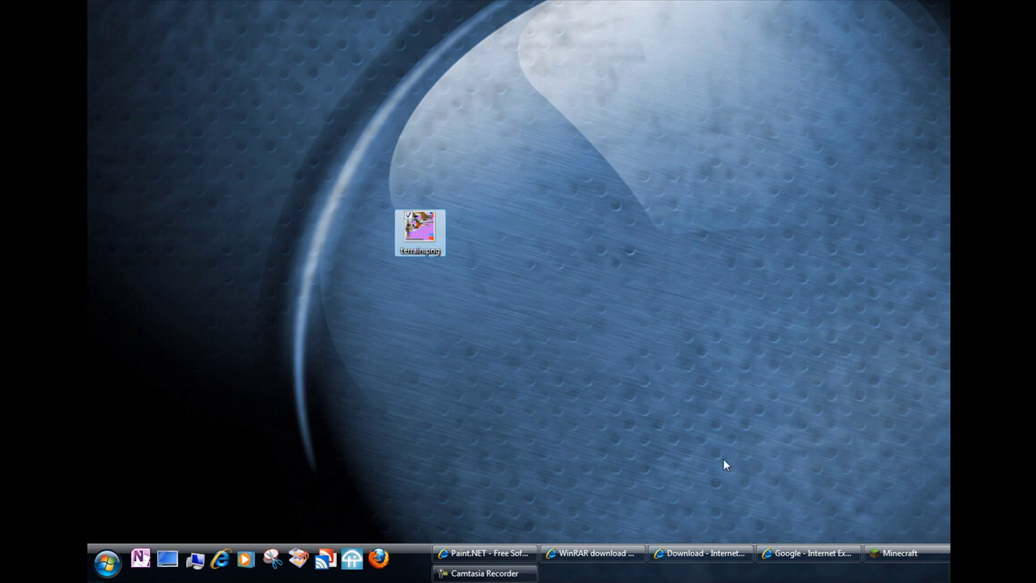
pyautogui.hotkey('alt', 'Tab')
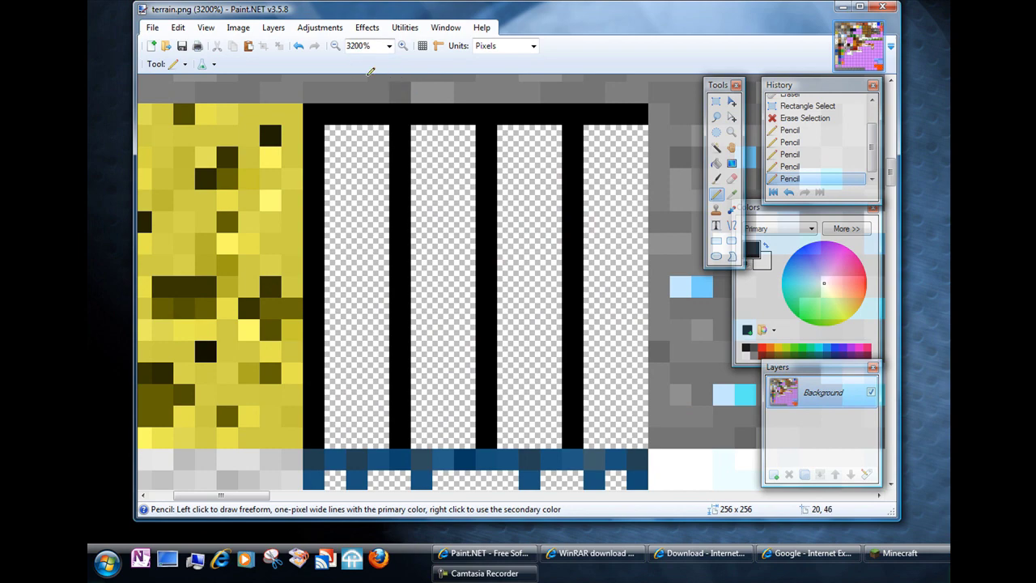
# Zoom out and back in to 3200%, scrolling to the black-framed glass tile
pyautogui.click(336, 47)
pyautogui.click(336, 47)
pyautogui.click(335, 47)
pyautogui.click(335, 47)
pyautogui.click(335, 47)
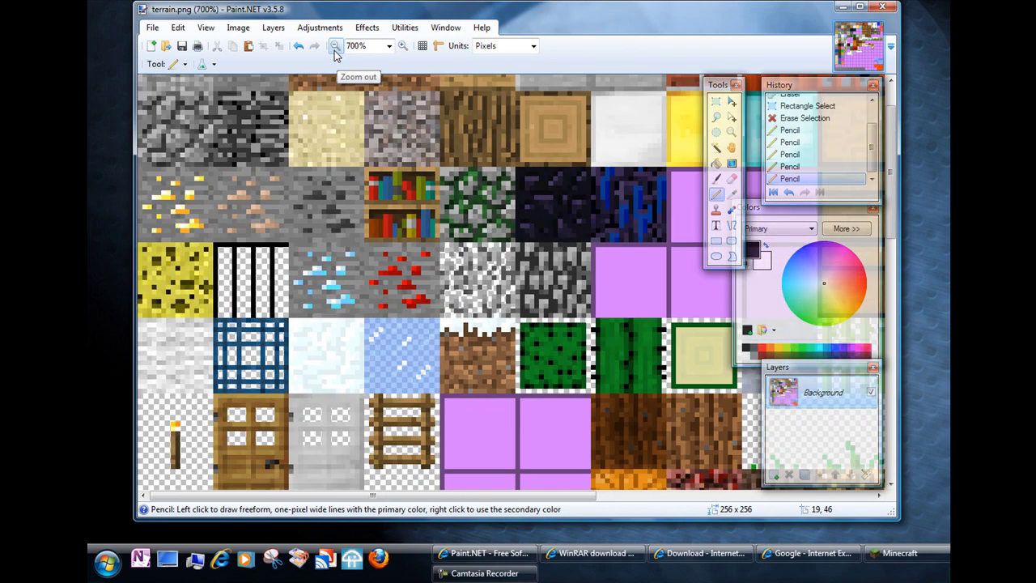
pyautogui.moveTo(891, 181)
pyautogui.mouseDown()
pyautogui.moveTo(891, 333)
pyautogui.moveTo(905, 391)
pyautogui.moveTo(907, 308)
pyautogui.mouseUp()
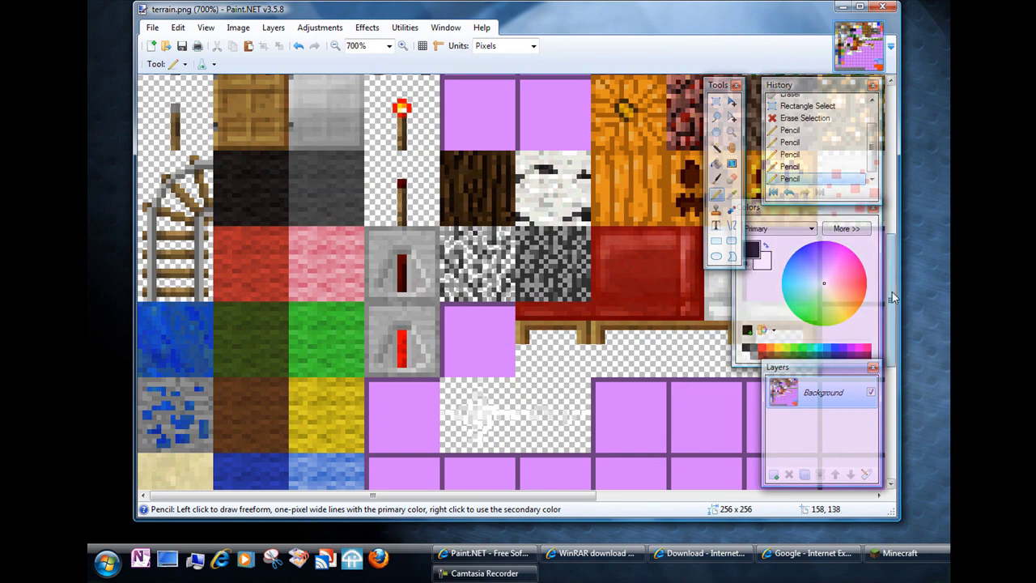
pyautogui.moveTo(891, 299); pyautogui.dragTo(891, 182)
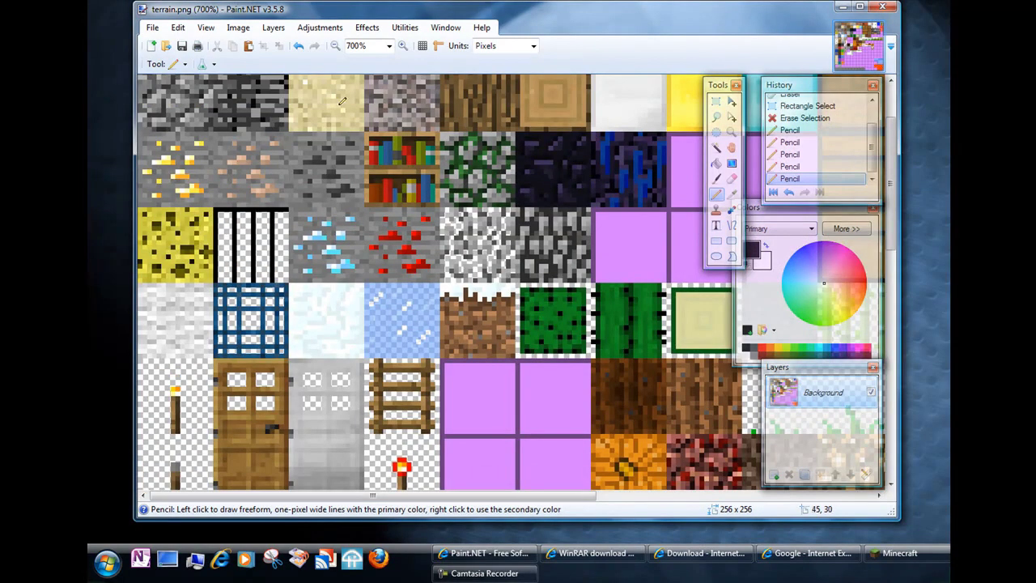
pyautogui.click(403, 46)
pyautogui.click(402, 46)
pyautogui.click(402, 46)
pyautogui.click(402, 46)
pyautogui.click(403, 46)
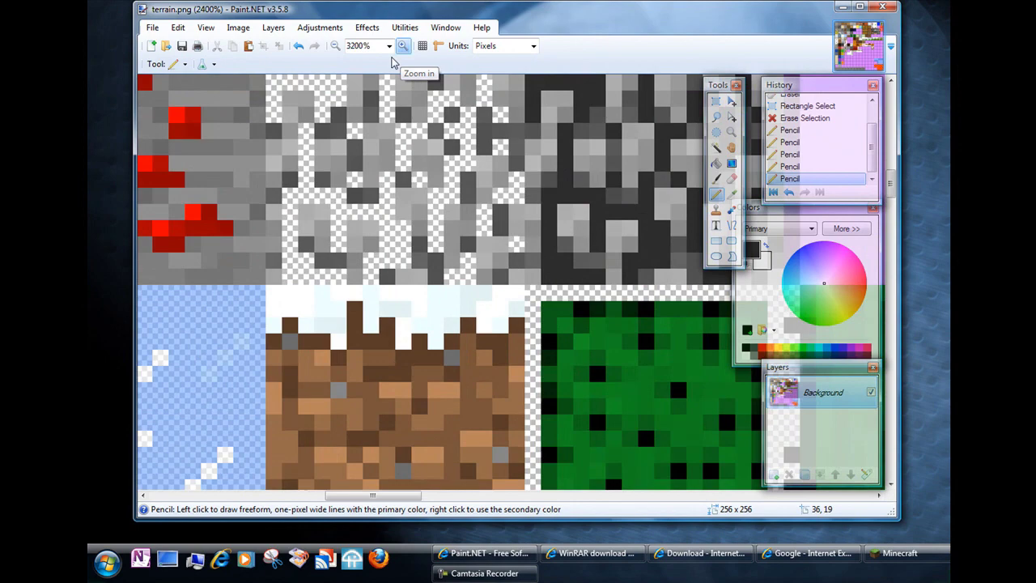
pyautogui.click(402, 46)
pyautogui.moveTo(421, 498); pyautogui.dragTo(264, 500)
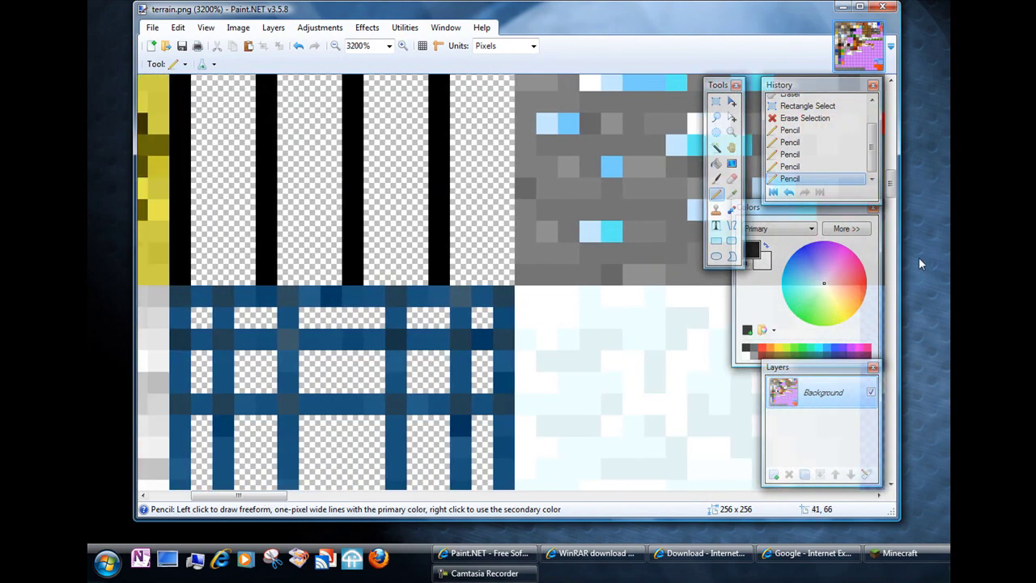
pyautogui.moveTo(893, 184); pyautogui.dragTo(893, 172)
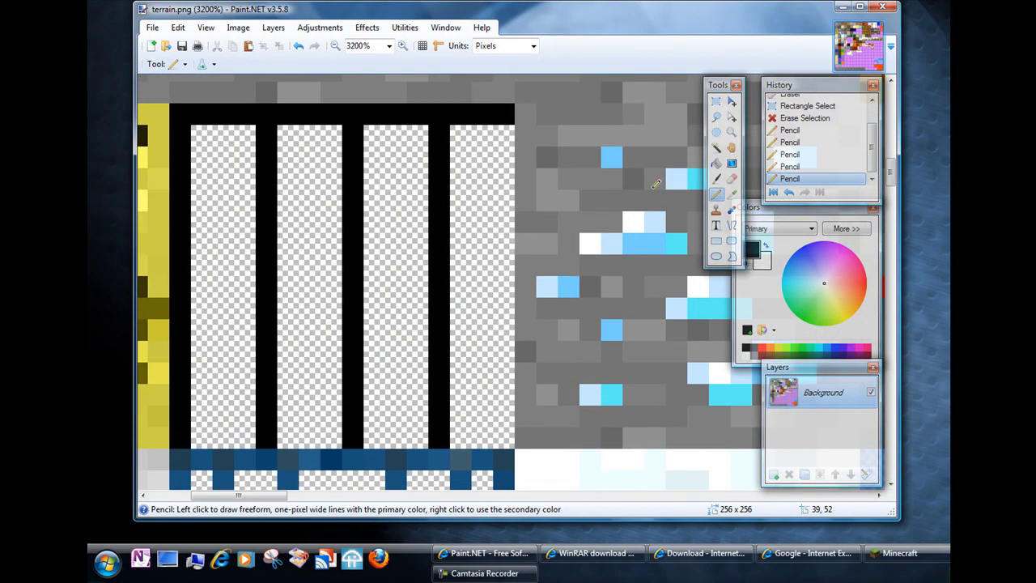
# Box the 16x16 glass tile with Rectangle Select and minimize Paint.NET
pyautogui.click(717, 102)
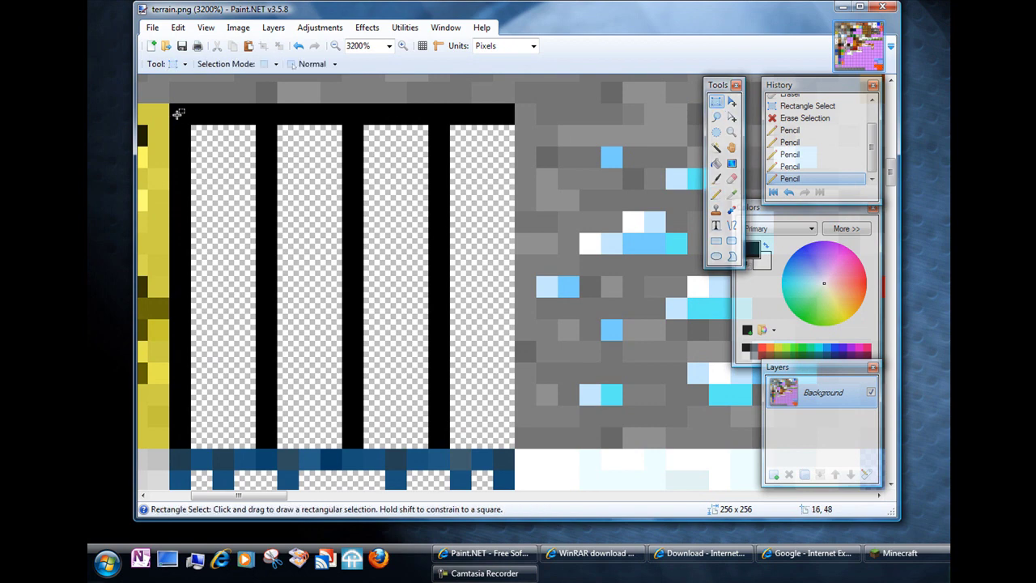
pyautogui.moveTo(178, 109); pyautogui.dragTo(502, 426)
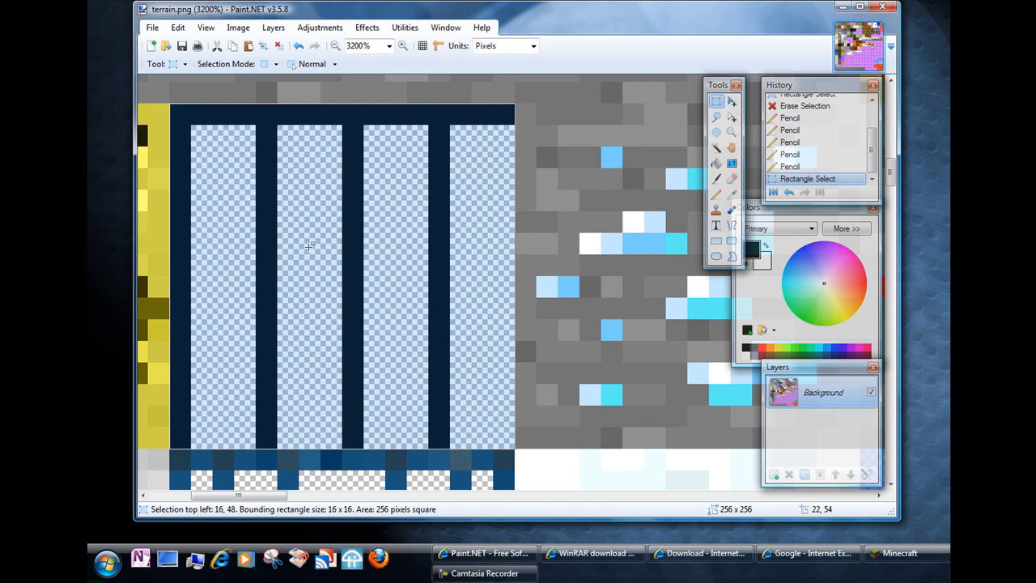
pyautogui.click(842, 10)
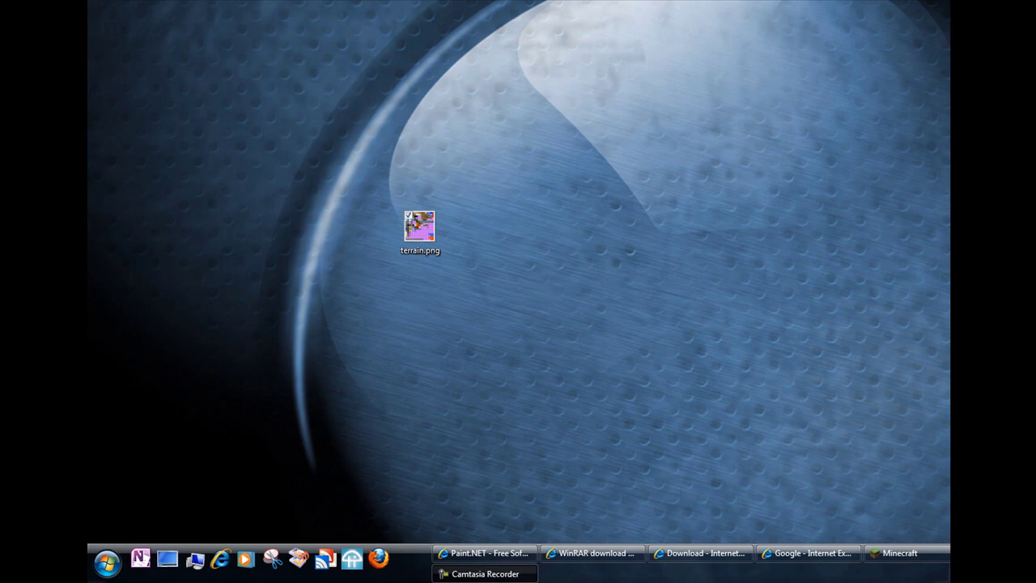
# Zip terrain.png via Send To into a compressed folder named iMadeThis.zip, placed beside the image
pyautogui.rightClick(429, 231)
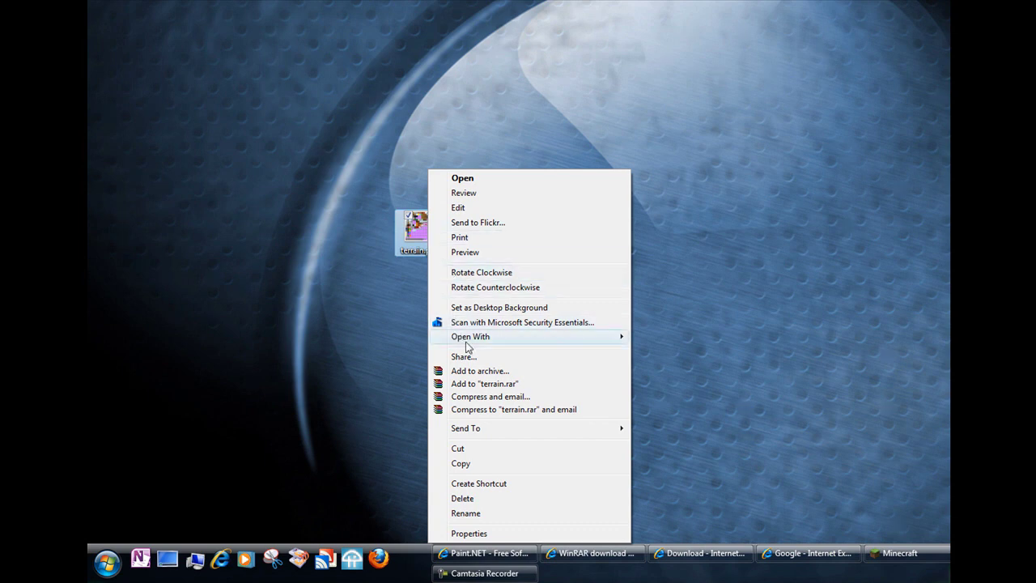
pyautogui.moveTo(601, 434)
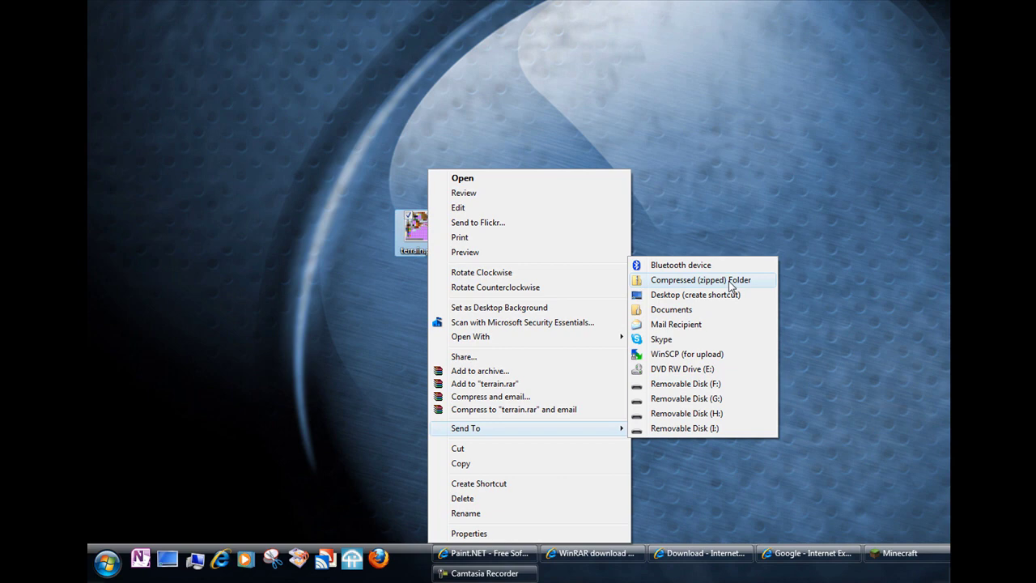
pyautogui.click(730, 283)
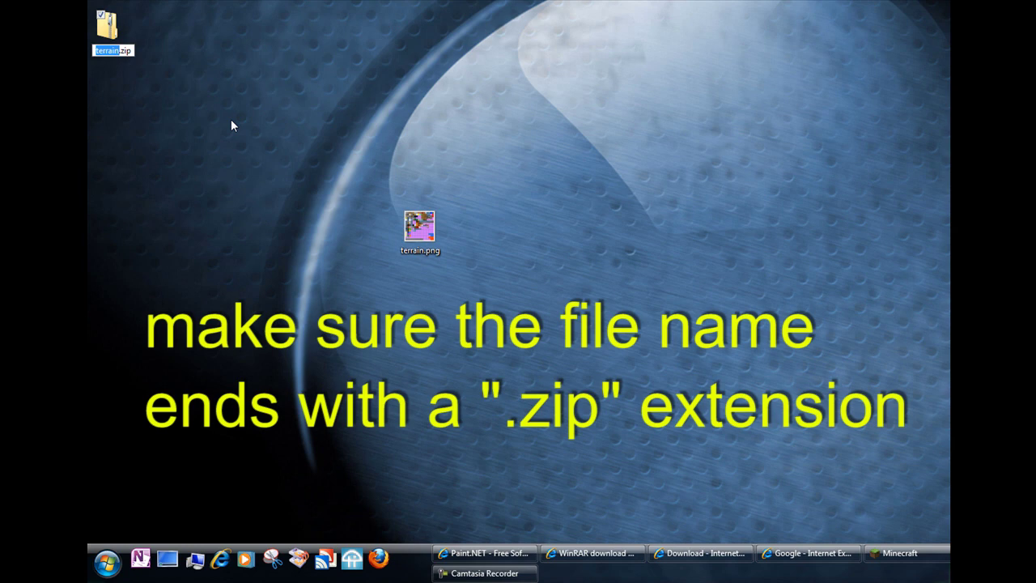
pyautogui.write('iMadeThis')
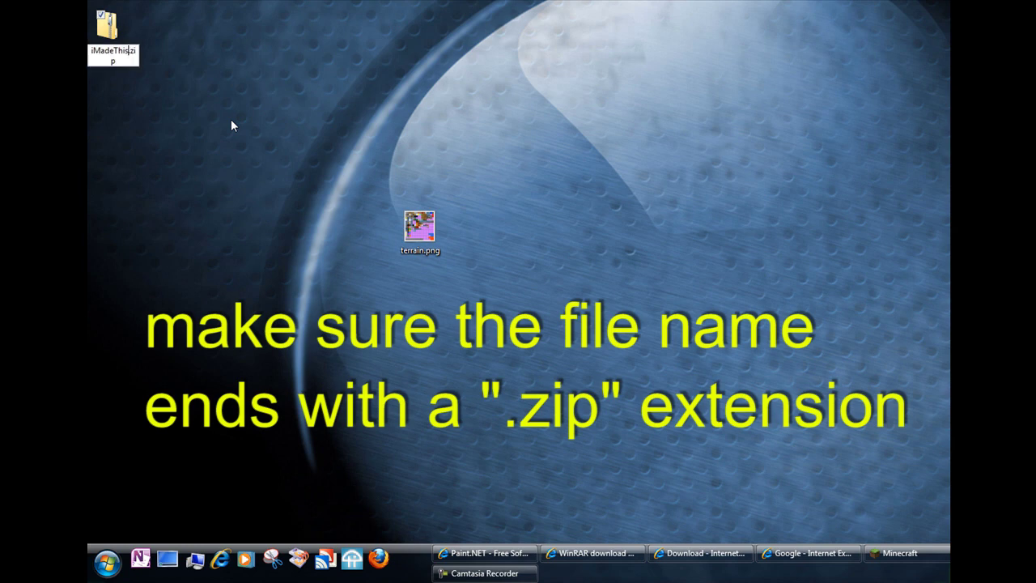
pyautogui.press('Return')
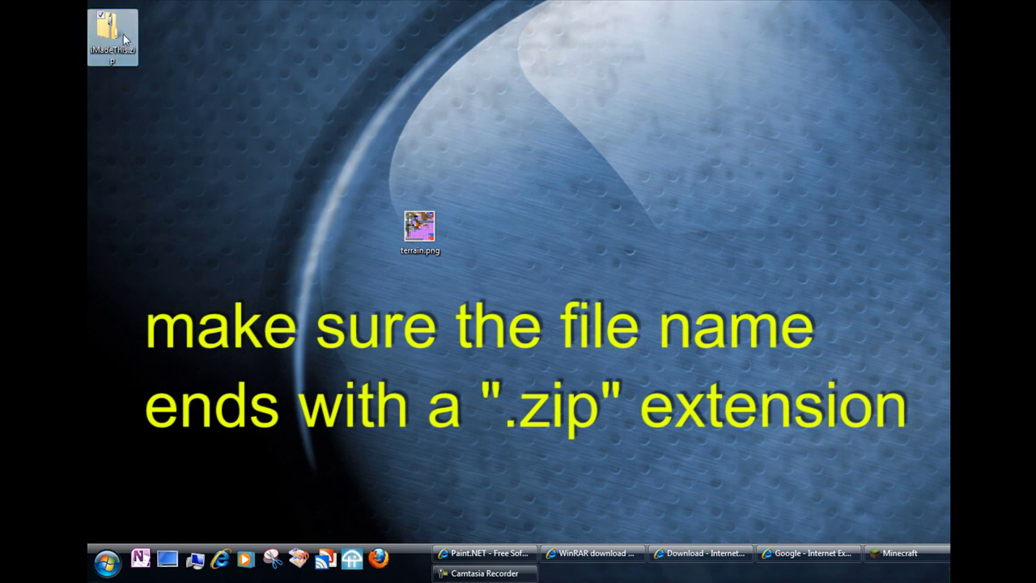
pyautogui.moveTo(125, 45); pyautogui.dragTo(215, 129)
pyautogui.moveTo(318, 231); pyautogui.dragTo(320, 234)
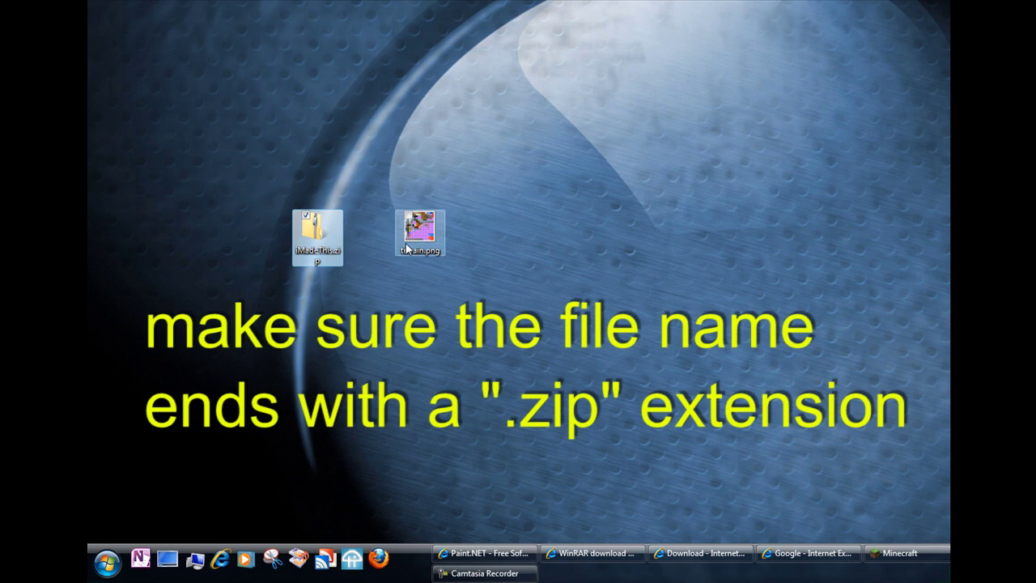
pyautogui.moveTo(431, 259)
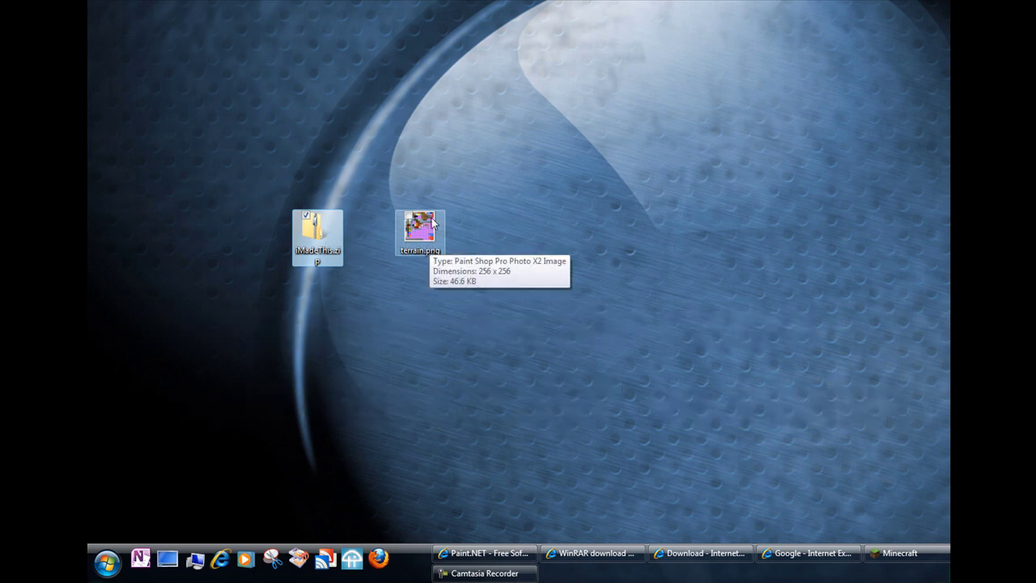
# Bring Minecraft back and open its texture pack folder from the texture pack chooser
pyautogui.moveTo(328, 239); pyautogui.dragTo(174, 238)
pyautogui.click(891, 554)
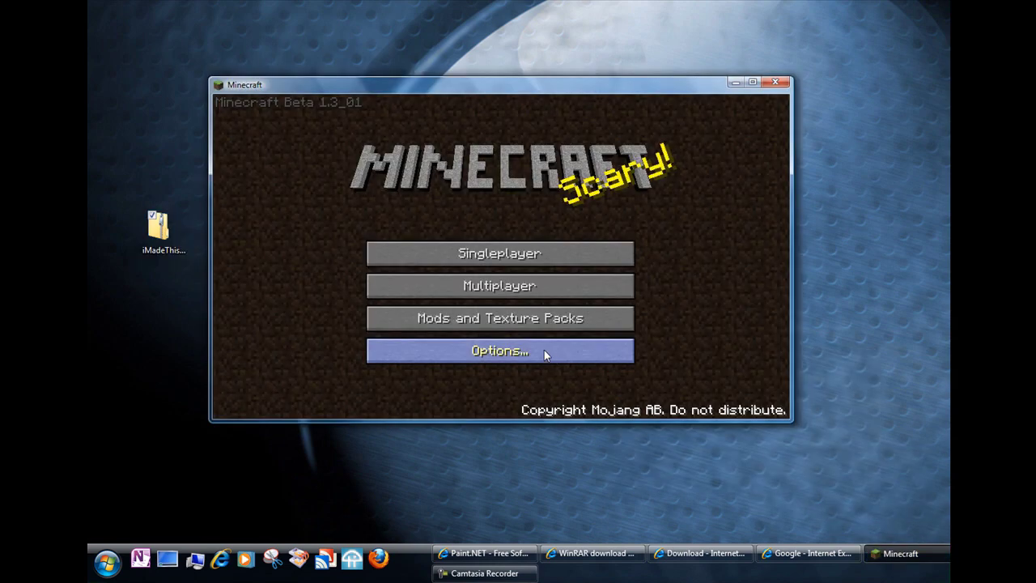
pyautogui.moveTo(449, 81); pyautogui.dragTo(464, 55)
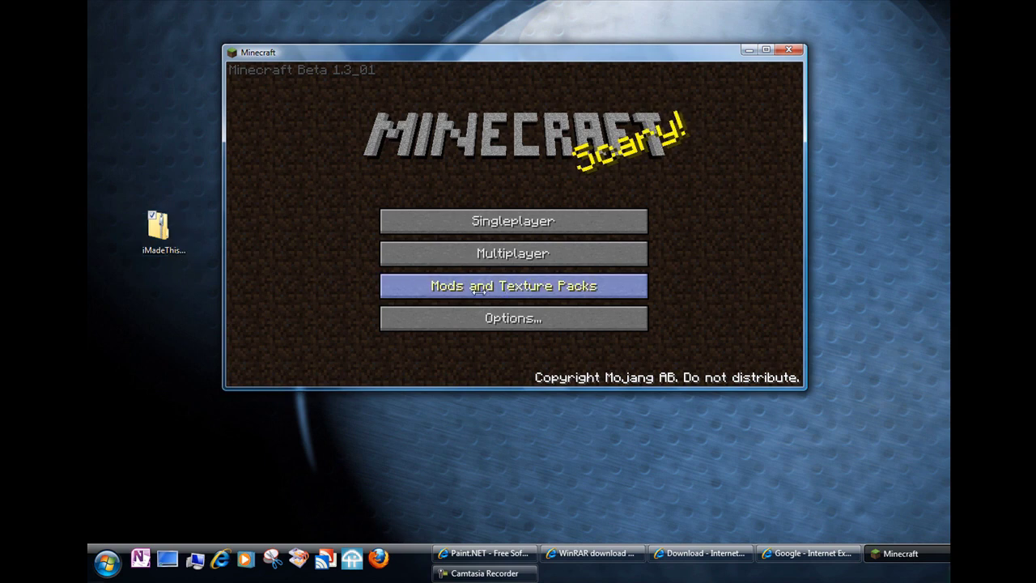
pyautogui.click(526, 288)
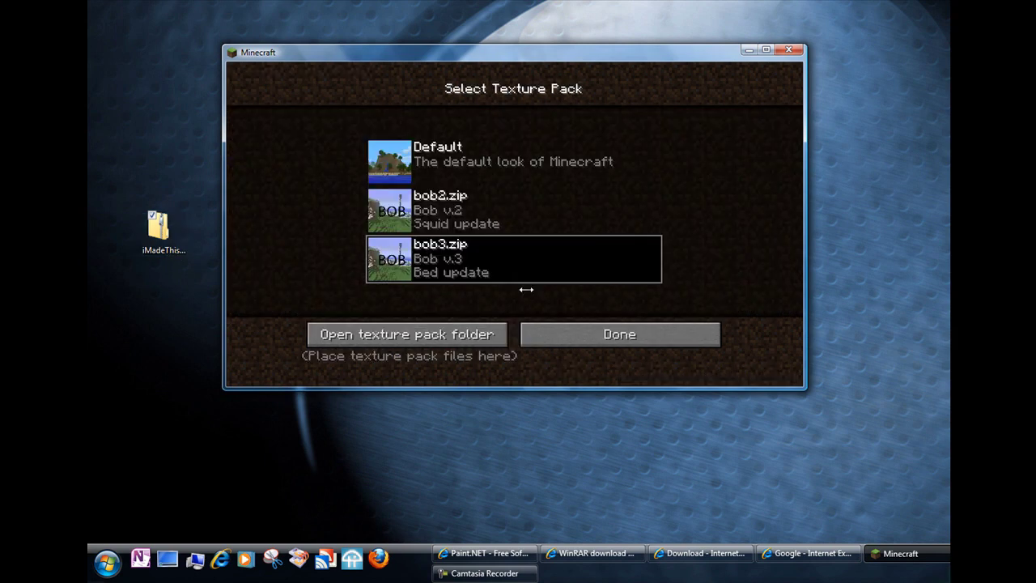
pyautogui.click(409, 339)
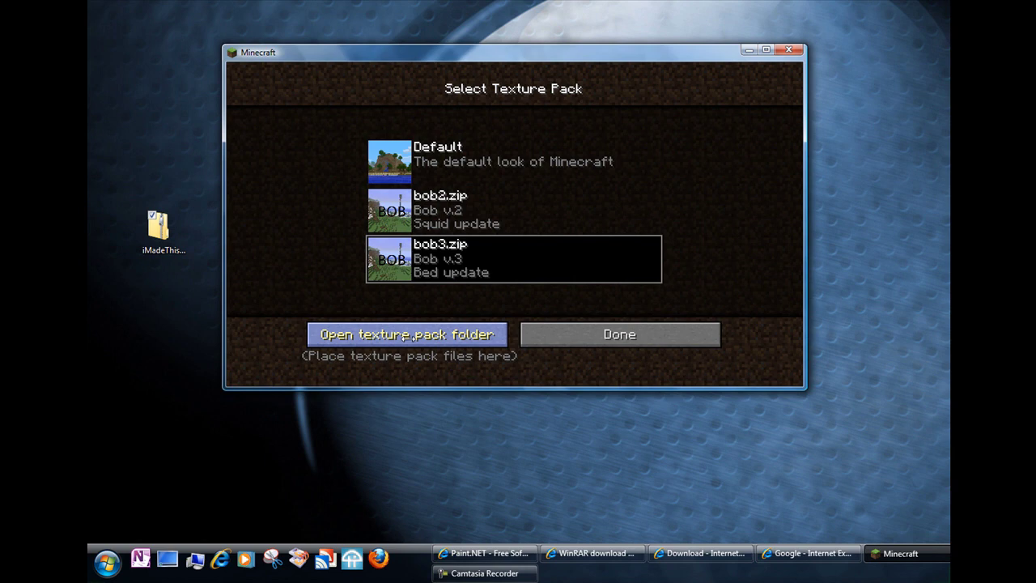
# Drag iMadeThis.zip from the desktop into texturepacks and select it in Minecraft's pack list
pyautogui.click(160, 230)
pyautogui.moveTo(160, 230); pyautogui.dragTo(461, 217)
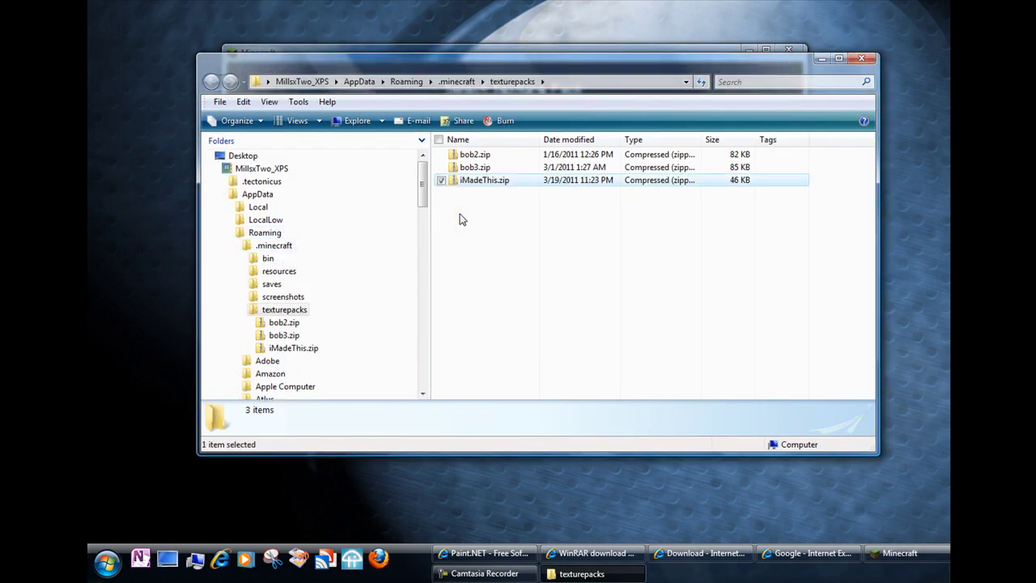
pyautogui.click(856, 58)
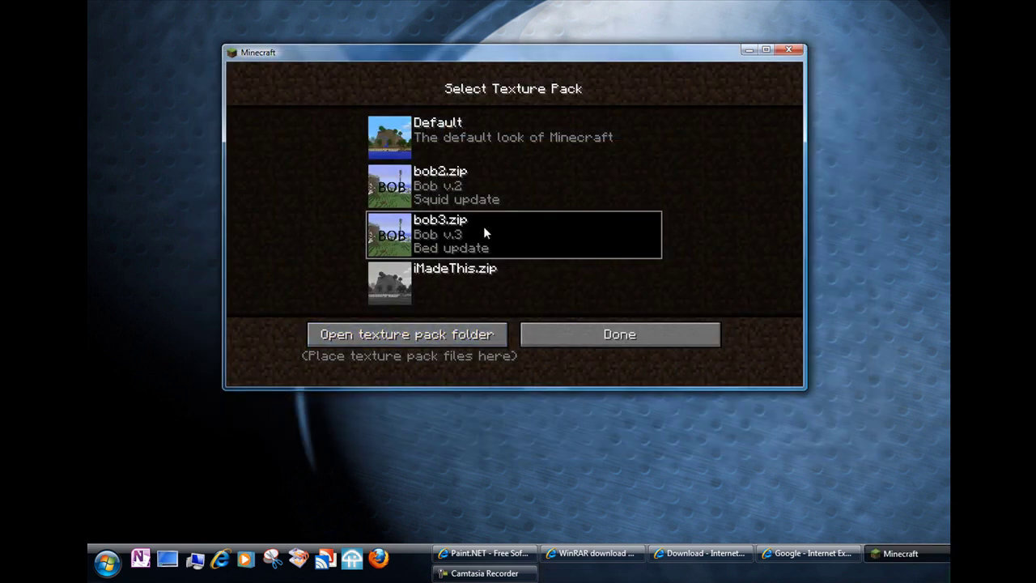
pyautogui.click(428, 296)
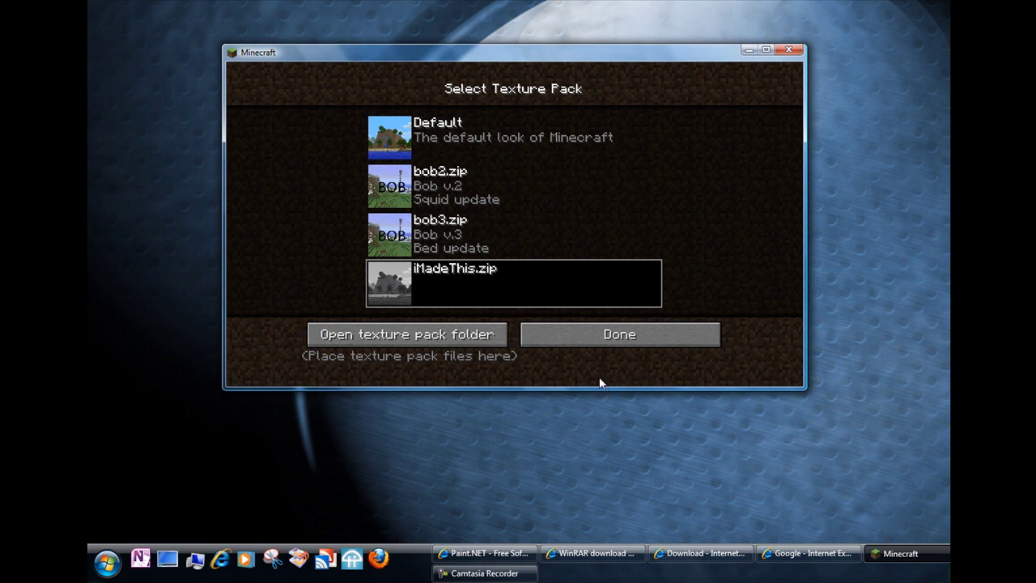
# Confirm iMadeThis.zip as the texture pack with Done and go back to the main menu
pyautogui.click(607, 337)
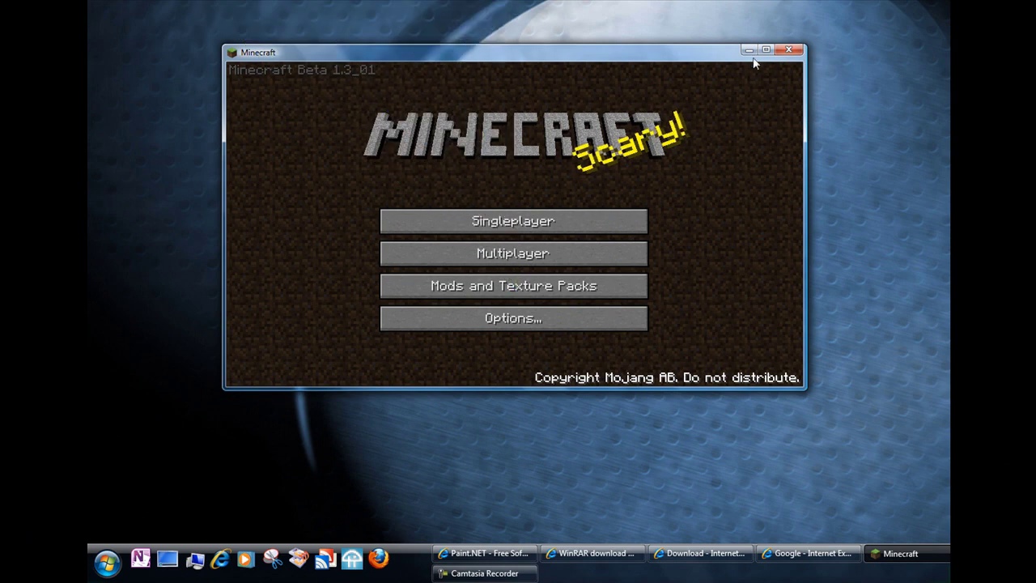
# Open Minecraft's texture pack folder and switch the active pack back to bob3.zip
pyautogui.click(745, 55)
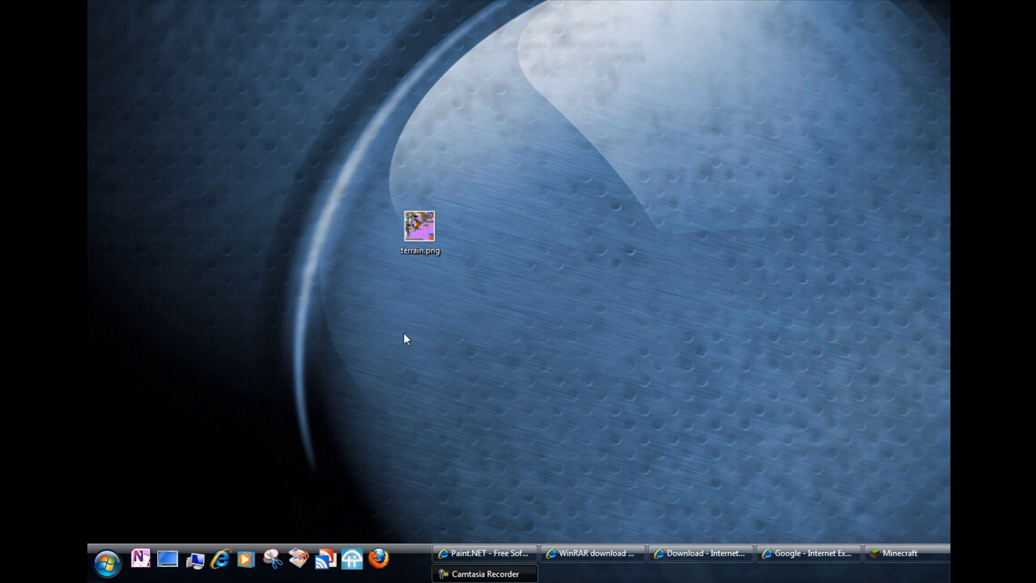
pyautogui.click(899, 553)
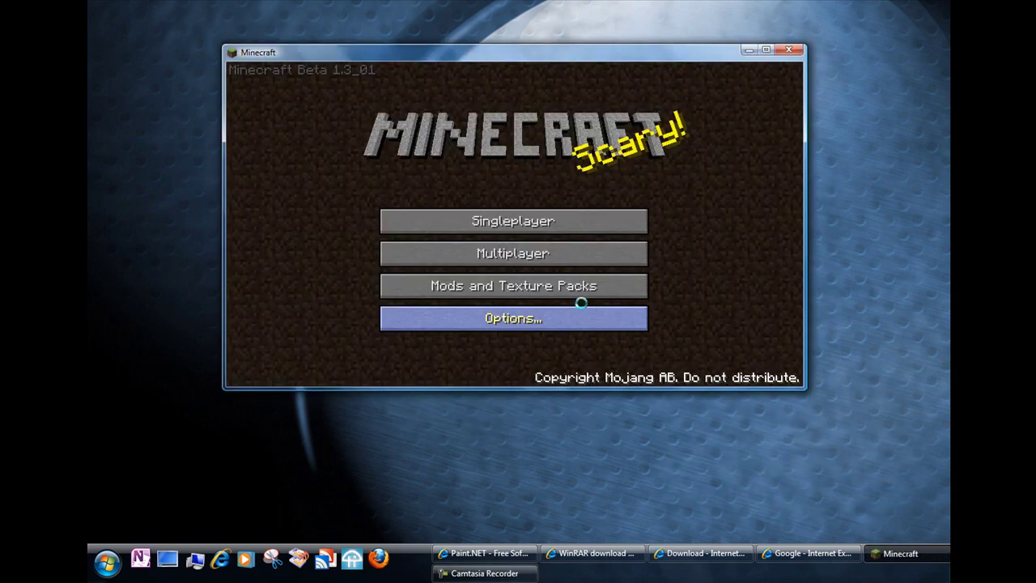
pyautogui.click(559, 293)
pyautogui.click(411, 332)
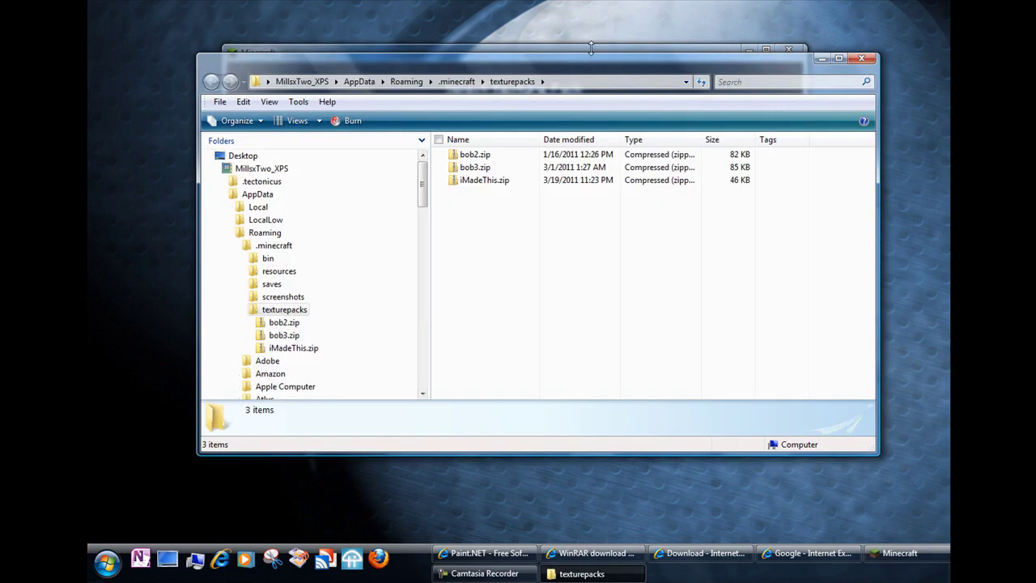
pyautogui.click(591, 47)
pyautogui.click(571, 235)
# Delete iMadeThis.zip from the texturepacks folder to the Recycle Bin and minimize the folder
pyautogui.click(848, 173)
pyautogui.click(454, 183)
pyautogui.rightClick(453, 183)
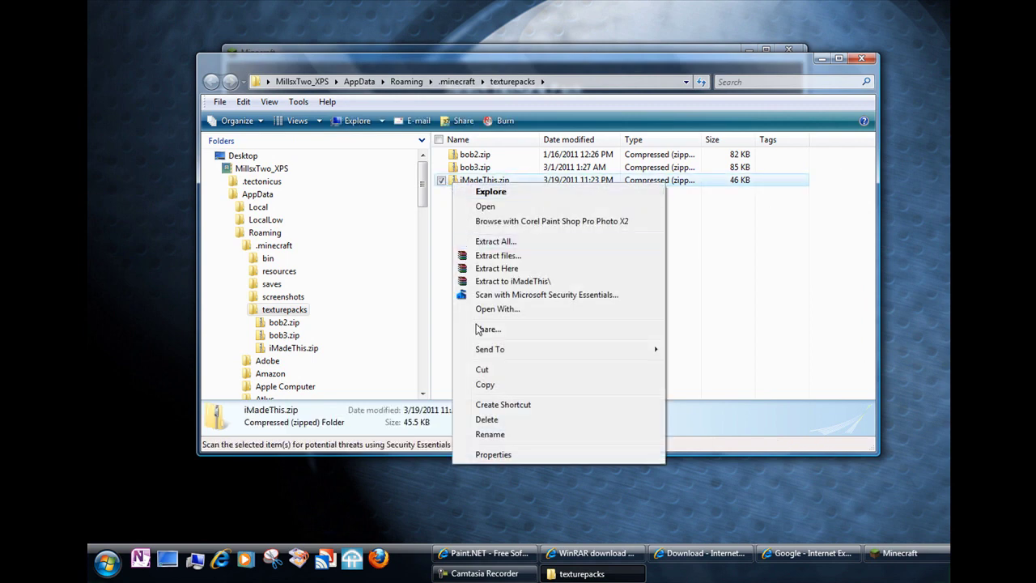
pyautogui.click(488, 420)
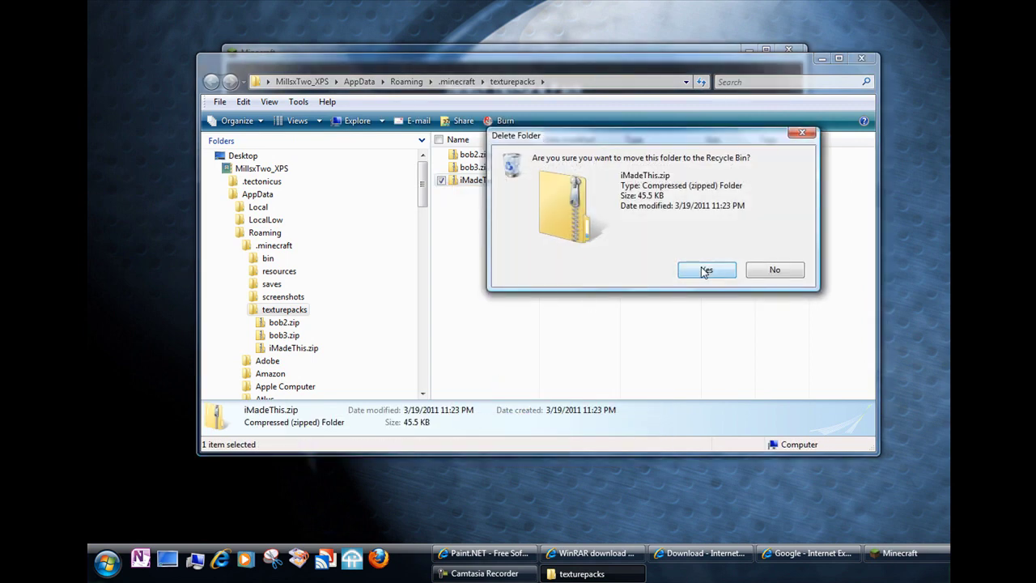
pyautogui.click(704, 272)
pyautogui.click(821, 58)
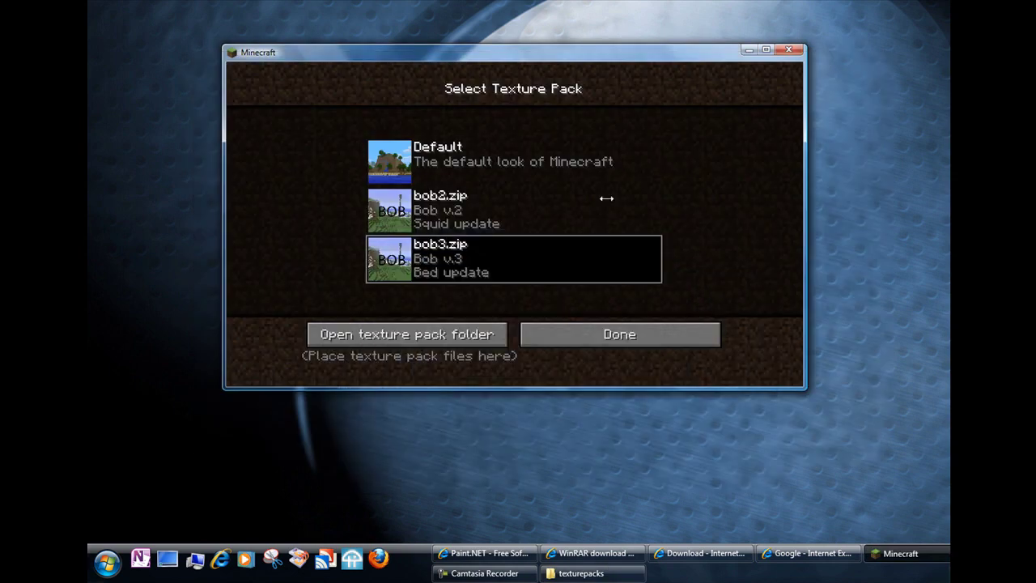
# Open the desktop's pack.png in Paint.NET as its own image
pyautogui.click(747, 50)
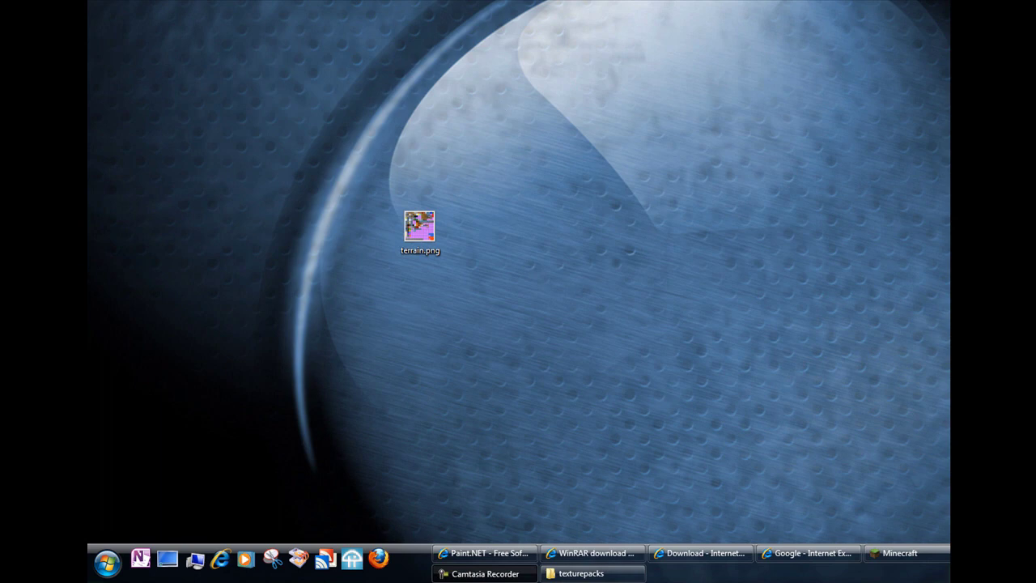
pyautogui.moveTo(470, 49); pyautogui.dragTo(453, 212)
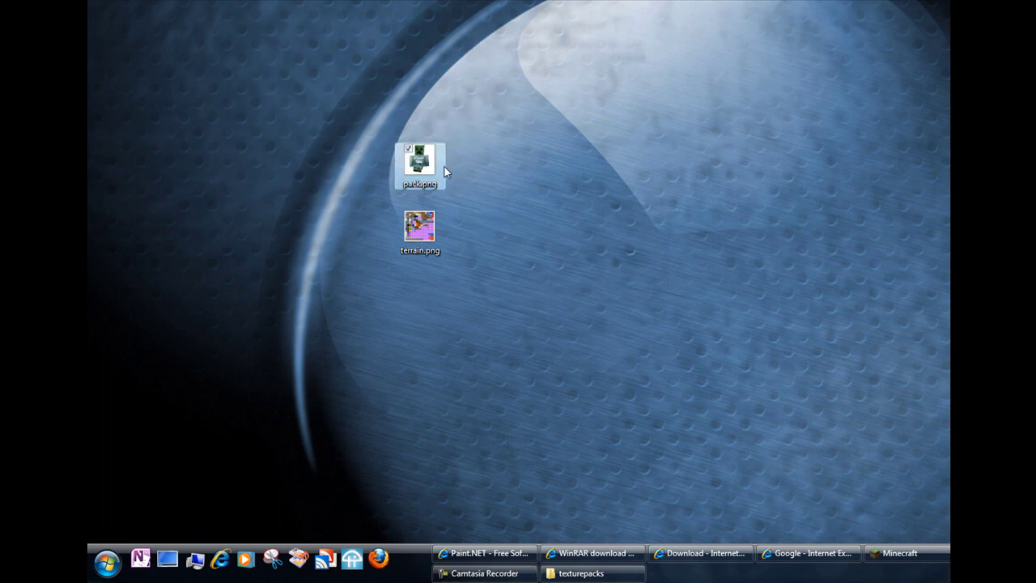
pyautogui.moveTo(422, 180); pyautogui.dragTo(166, 179)
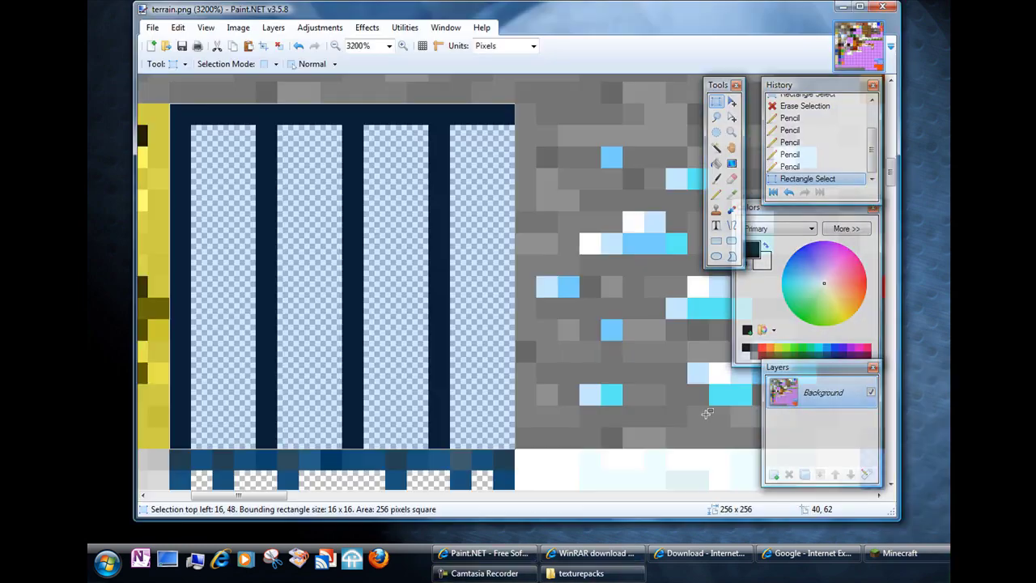
pyautogui.moveTo(571, 9); pyautogui.dragTo(694, 0)
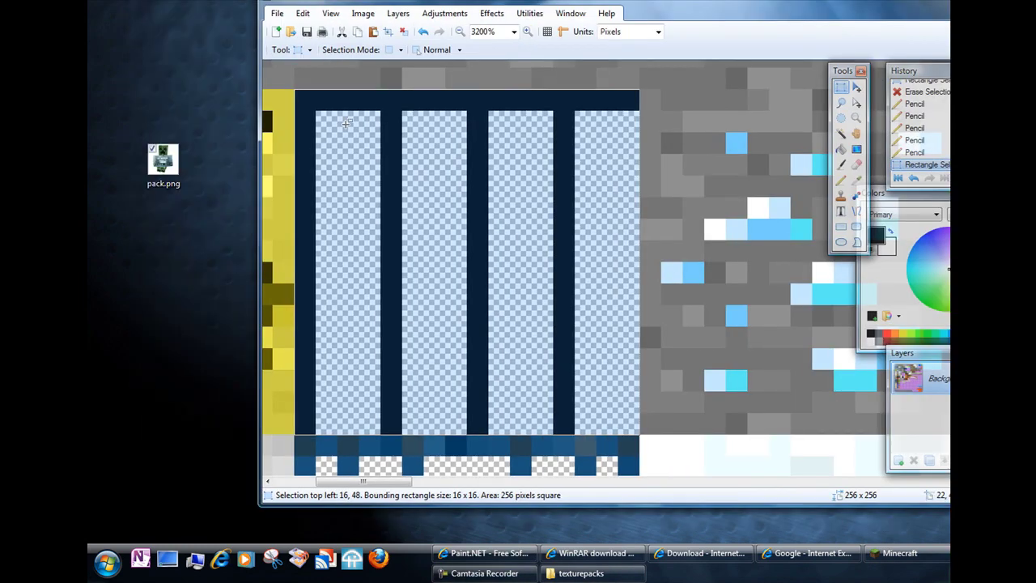
pyautogui.moveTo(163, 164); pyautogui.dragTo(619, 60)
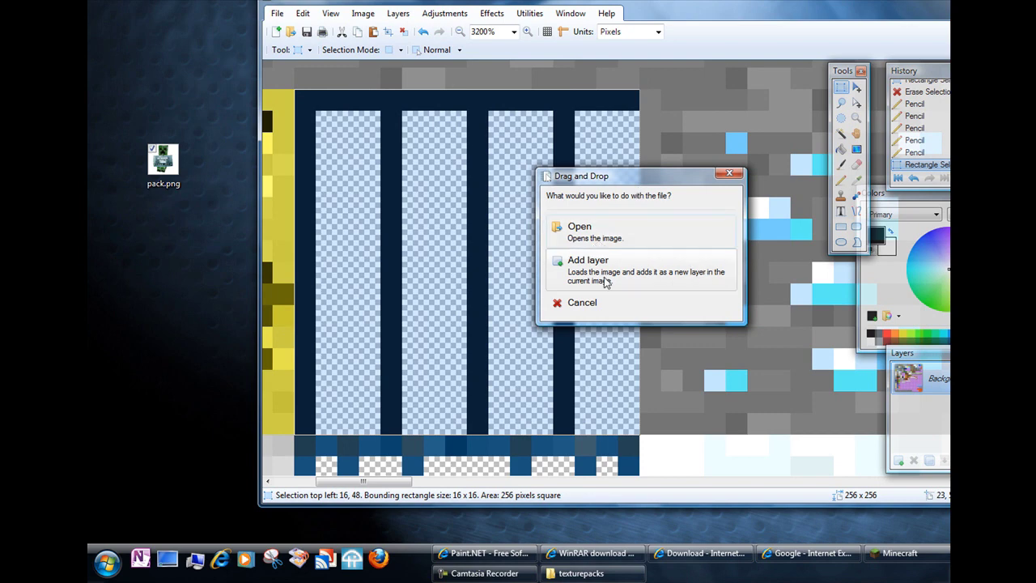
pyautogui.click(580, 243)
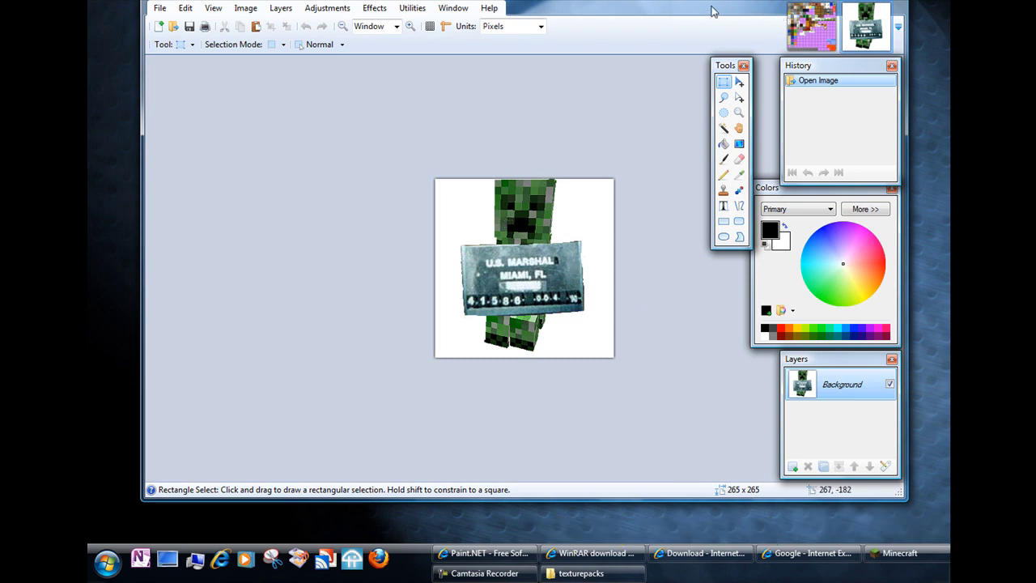
# Minimize Paint.NET and place pack.png just above terrain.png on the desktop
pyautogui.moveTo(714, 9); pyautogui.dragTo(755, 33)
pyautogui.click(890, 11)
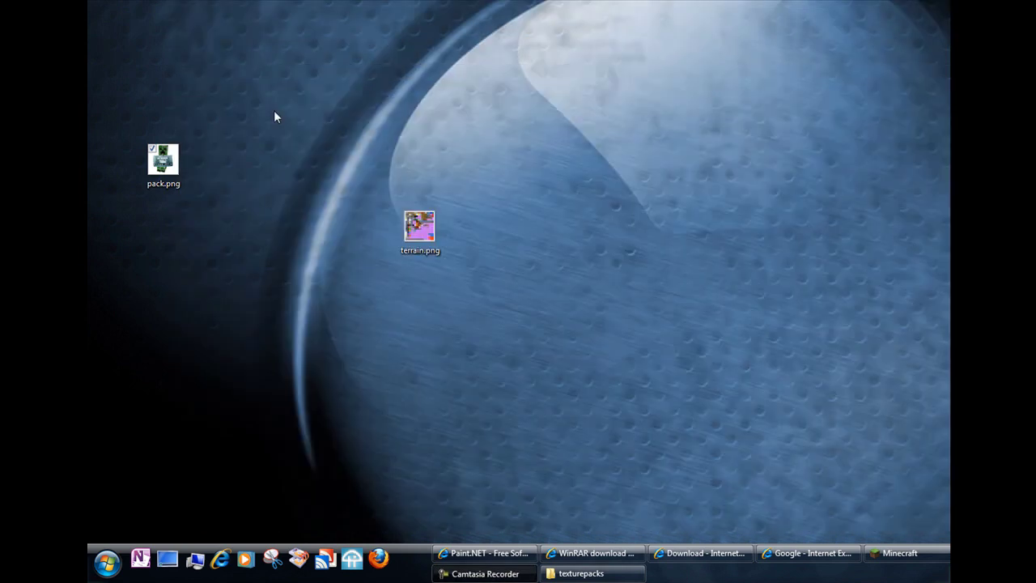
pyautogui.moveTo(173, 155); pyautogui.dragTo(432, 165)
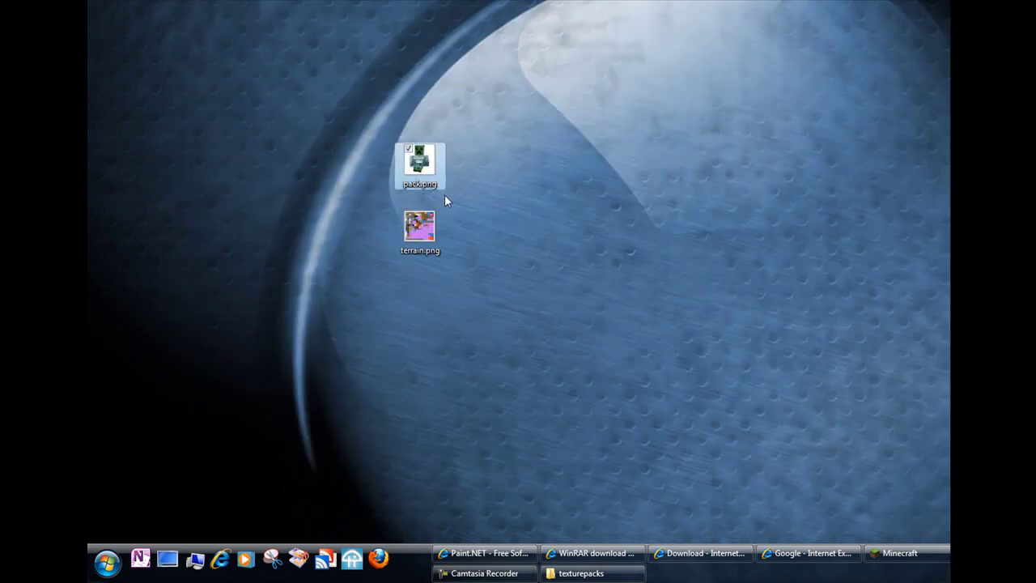
# Start Notepad and type 'This is the first line' and 'this is the second line'
pyautogui.click(107, 561)
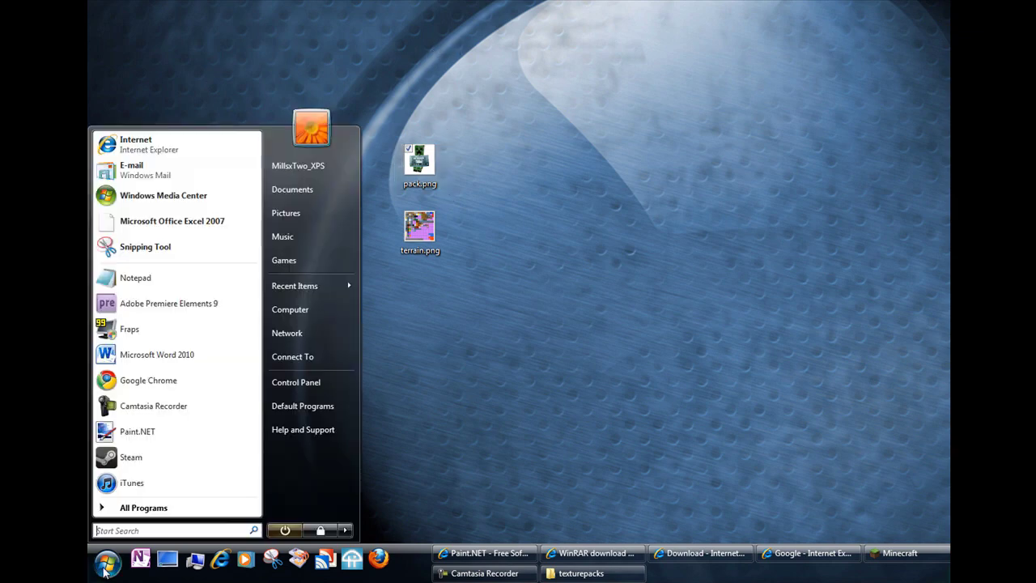
pyautogui.click(135, 278)
pyautogui.moveTo(533, 54); pyautogui.dragTo(562, 73)
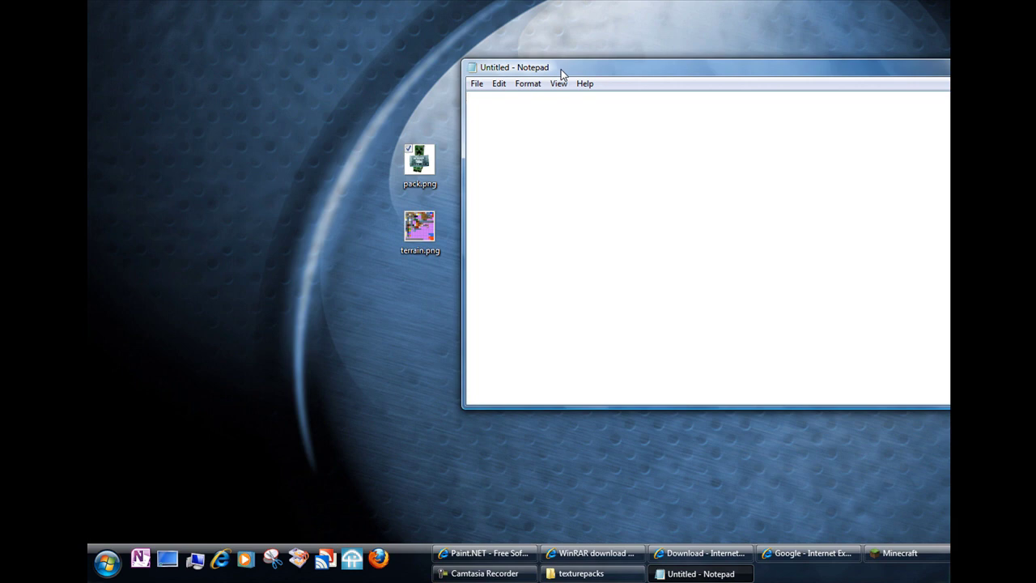
pyautogui.write('This is the first line')
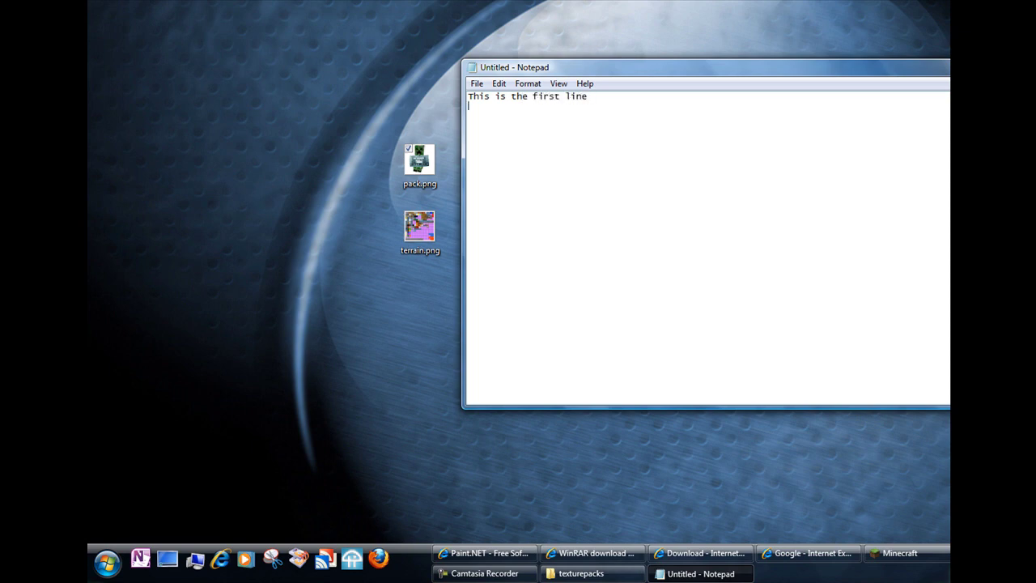
pyautogui.press('Return')
pyautogui.write('this is the second line')
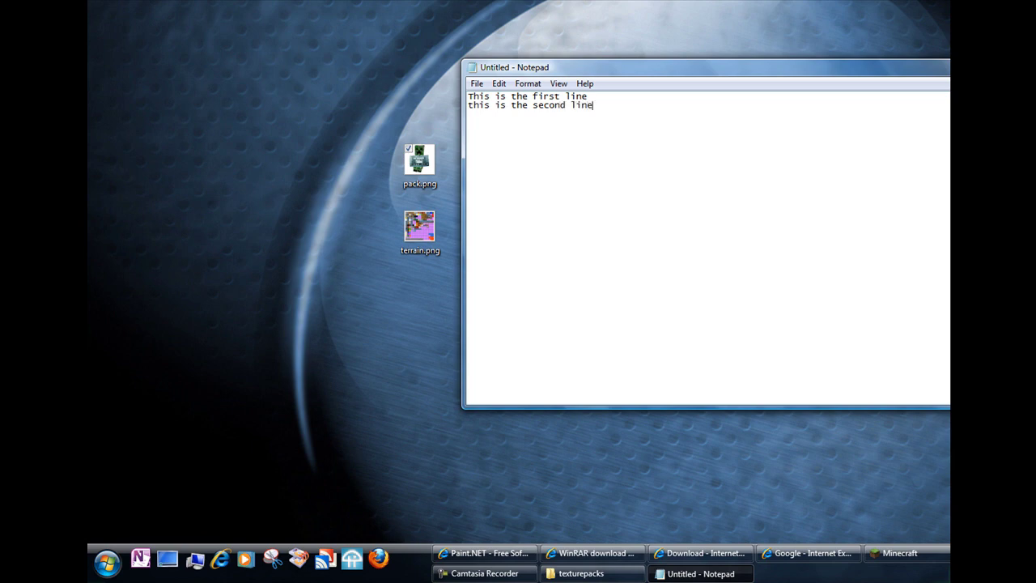
# Save the text as pack.txt on the Desktop, replacing the existing pack.txt
pyautogui.click(477, 83)
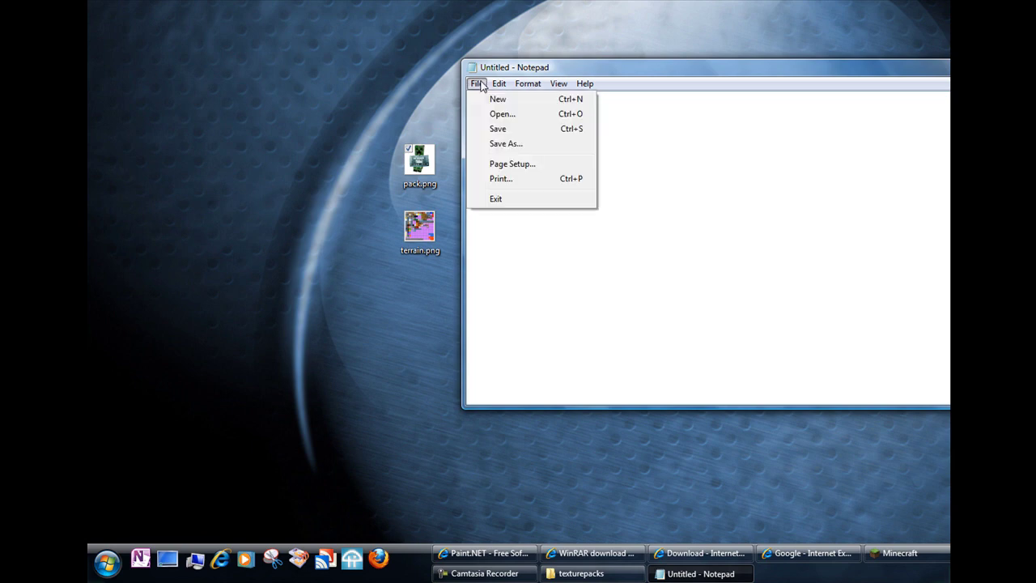
pyautogui.click(491, 128)
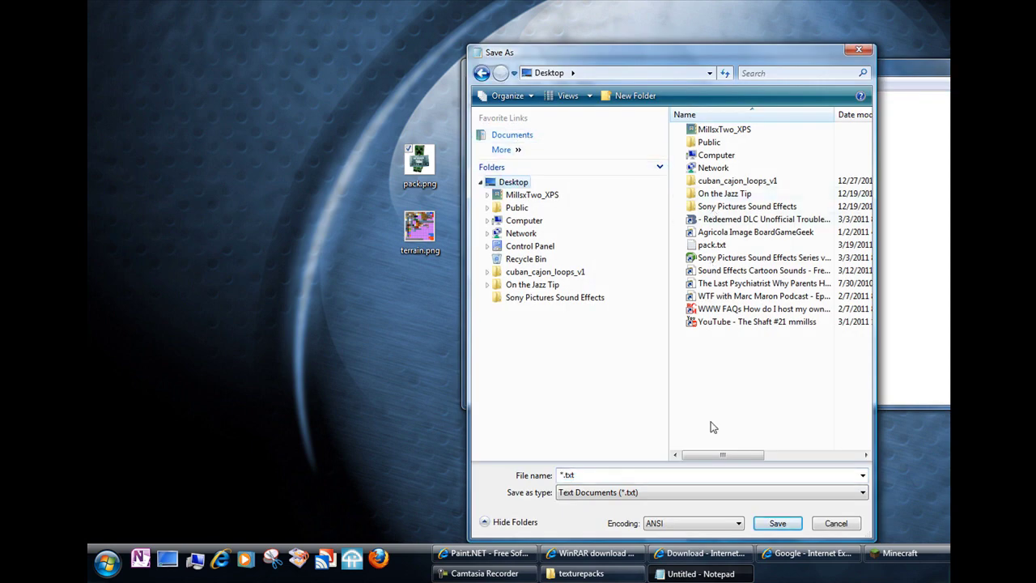
pyautogui.click(564, 474)
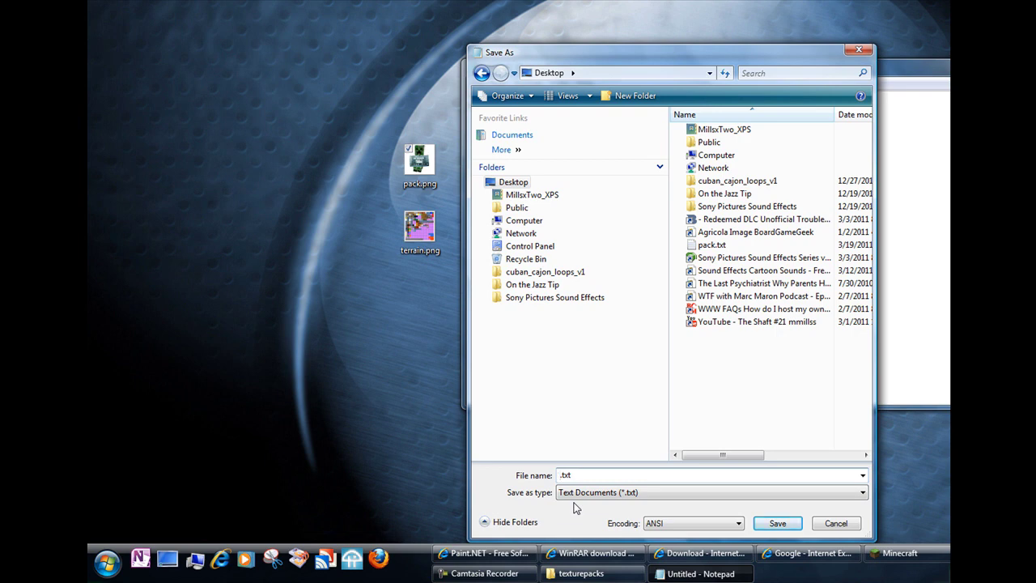
pyautogui.write('pack')
pyautogui.click(777, 523)
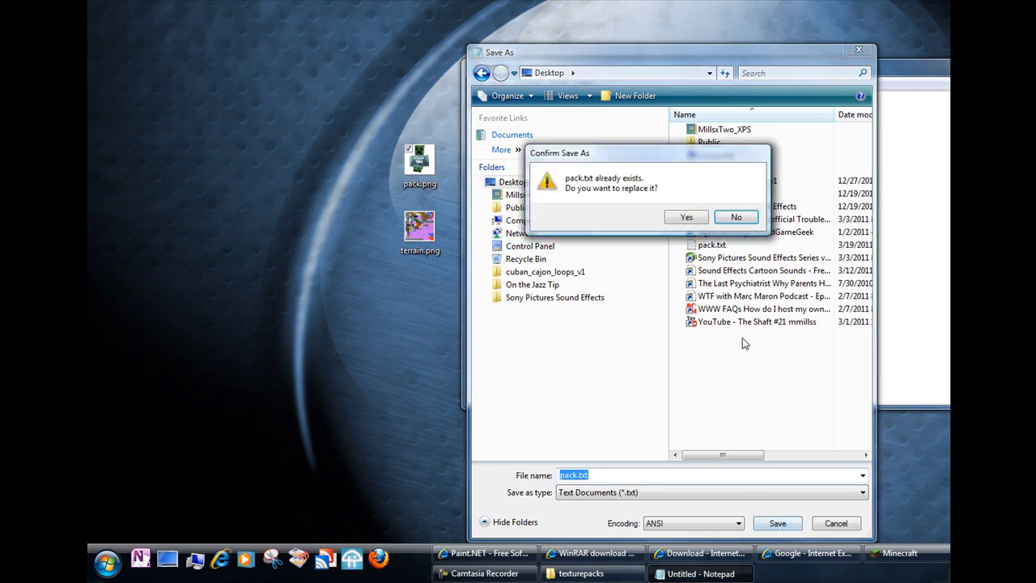
pyautogui.click(685, 217)
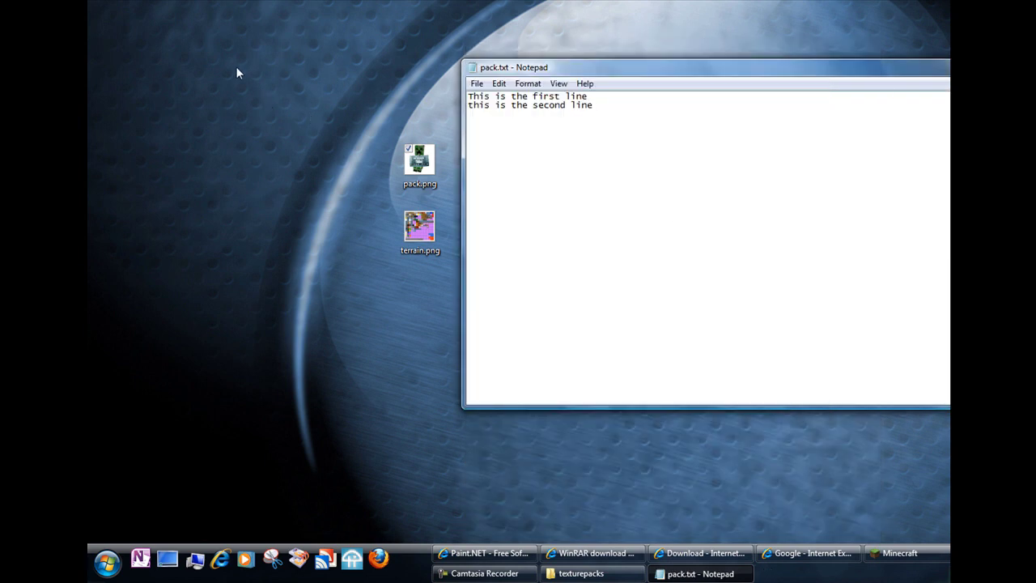
pyautogui.click(419, 97)
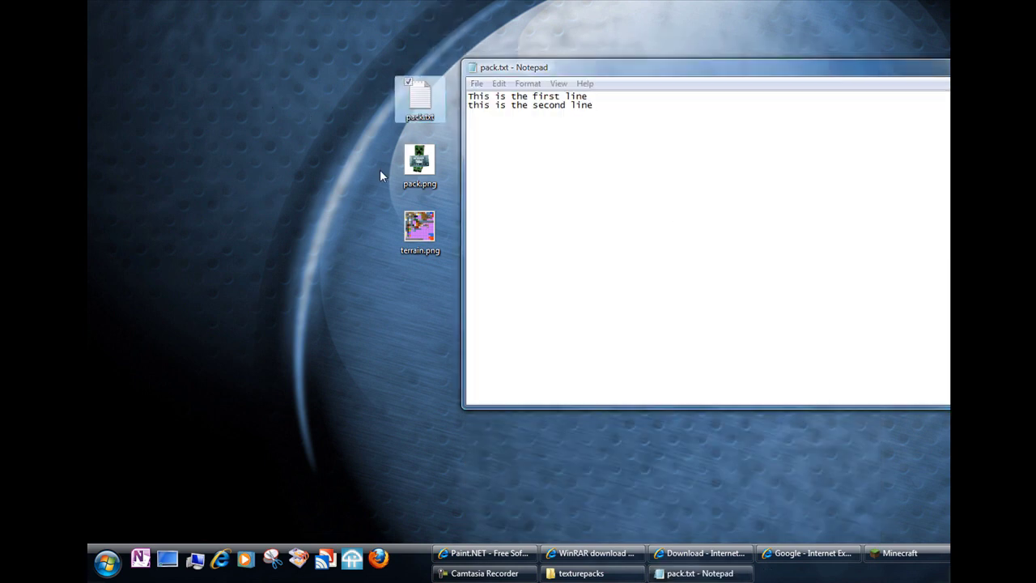
# Close Notepad and compress pack.txt, pack.png and terrain.png into one zipped folder
pyautogui.click(948, 68)
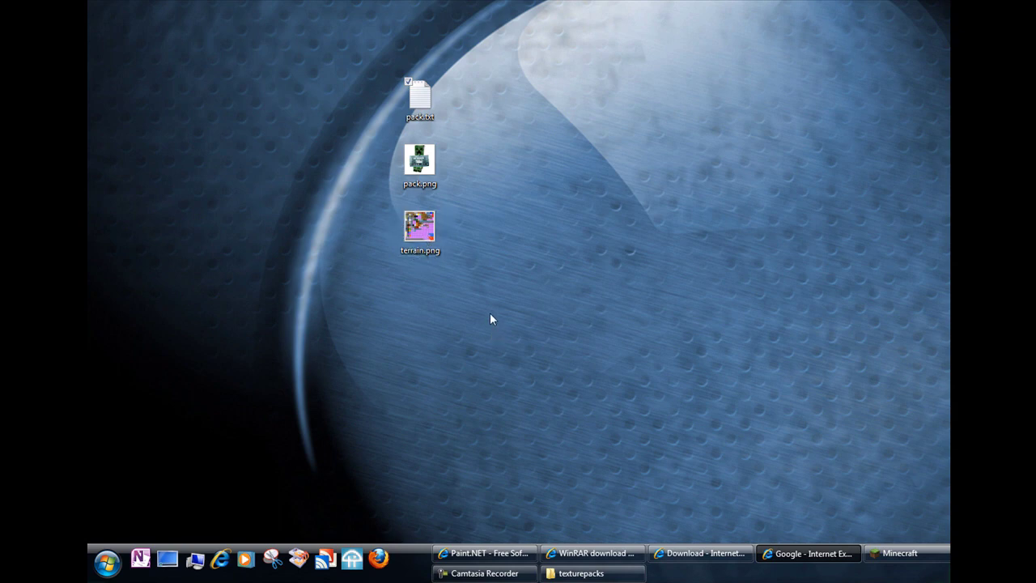
pyautogui.moveTo(509, 290); pyautogui.dragTo(340, 78)
pyautogui.rightClick(421, 162)
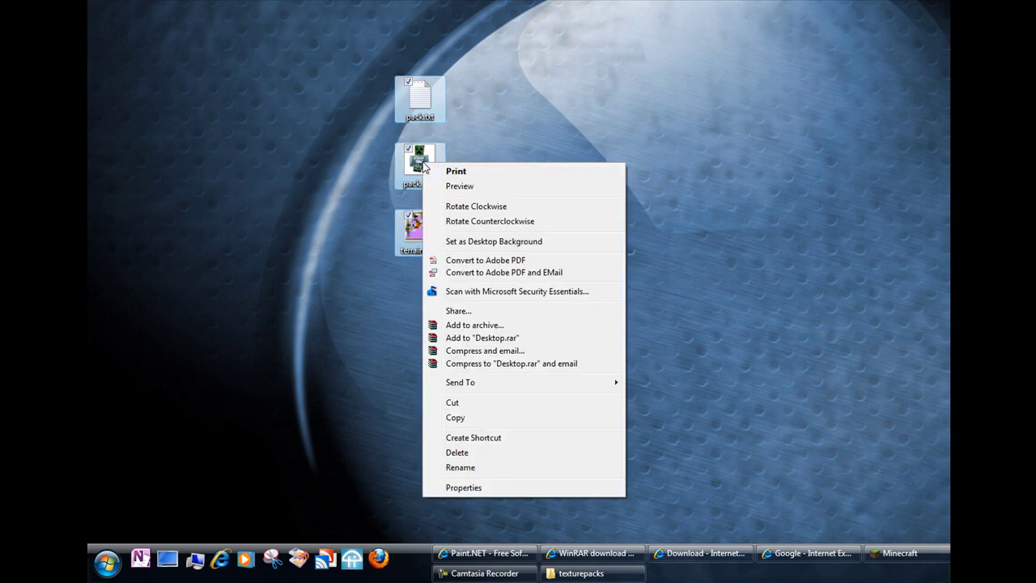
pyautogui.moveTo(563, 386)
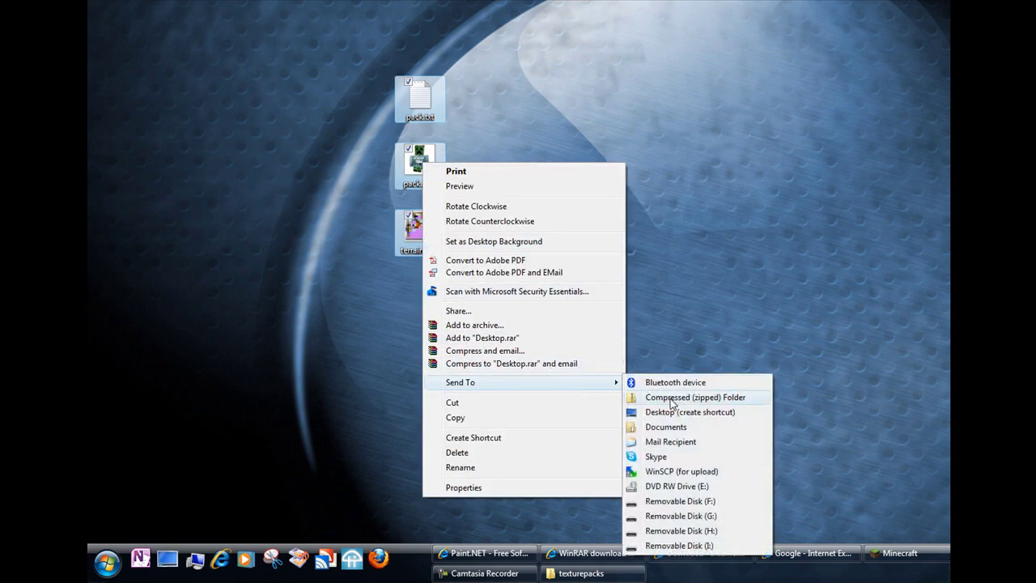
pyautogui.click(670, 404)
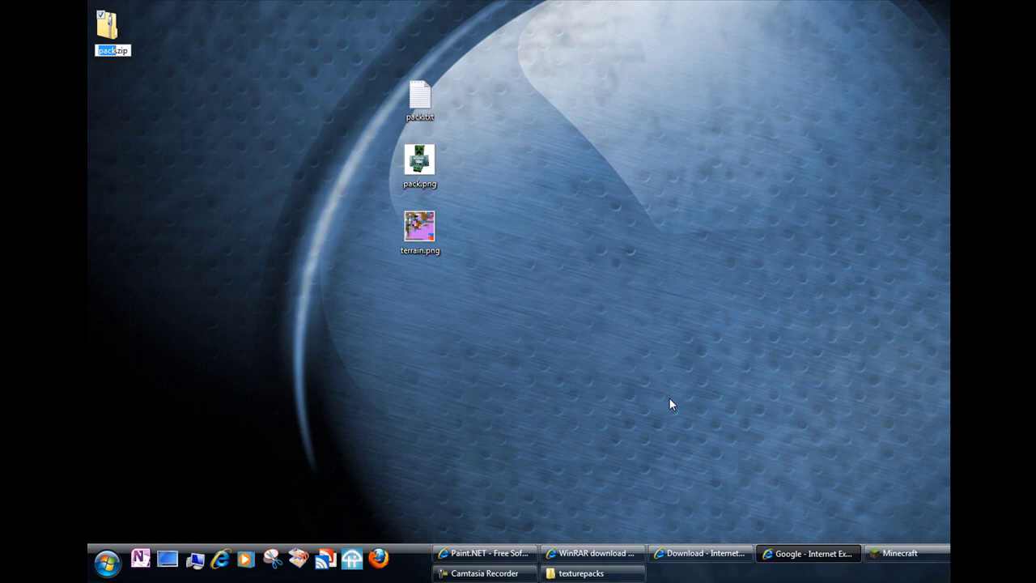
# Rename the new pack.zip to wanted.zip and move it to the left of the desktop
pyautogui.moveTo(126, 29); pyautogui.dragTo(302, 201)
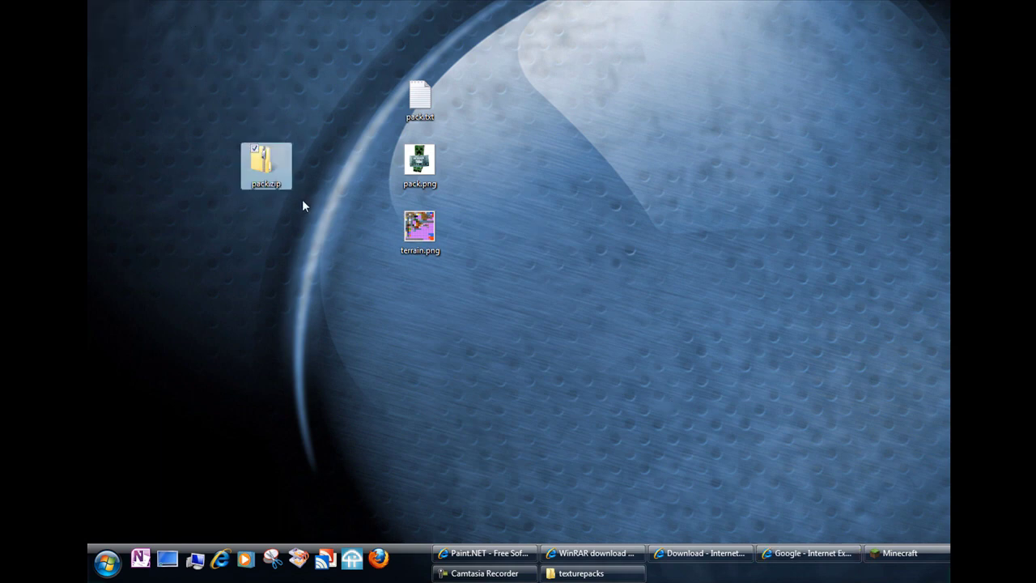
pyautogui.click(264, 184)
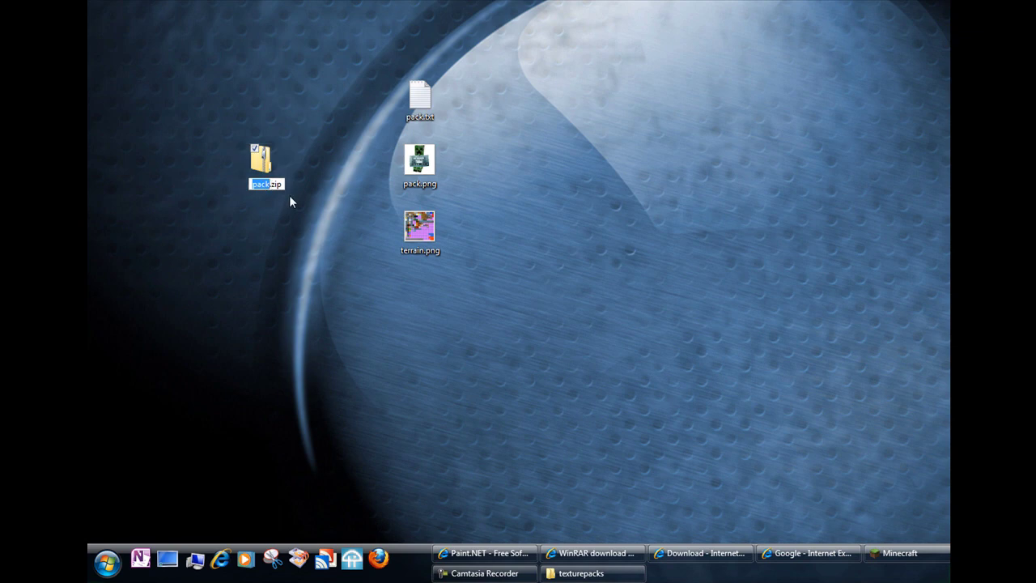
pyautogui.write('wanted')
pyautogui.press('Return')
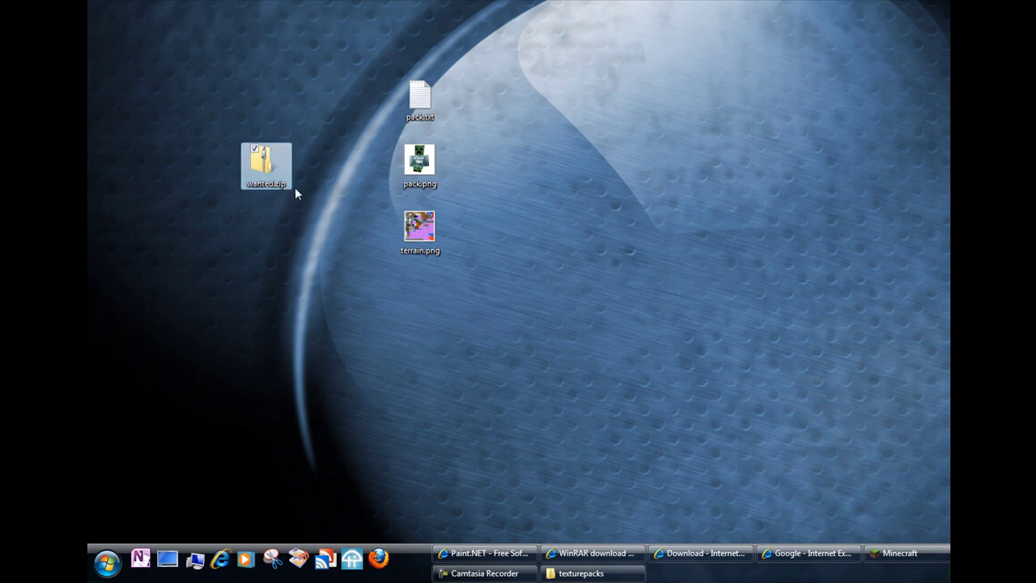
pyautogui.moveTo(293, 187); pyautogui.dragTo(190, 188)
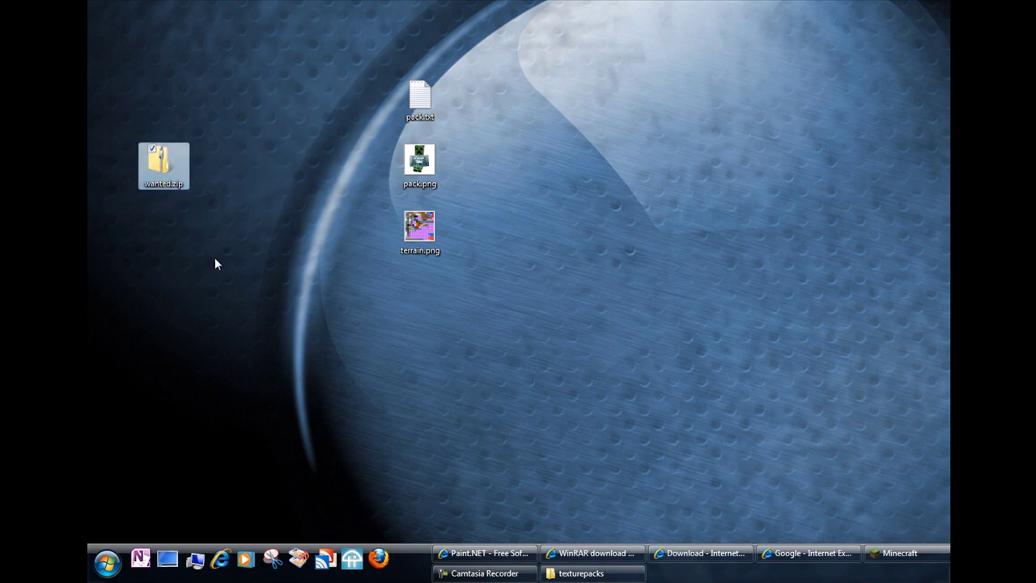
# Copy wanted.zip into Minecraft's texturepacks folder and select it in the texture pack list
pyautogui.click(901, 554)
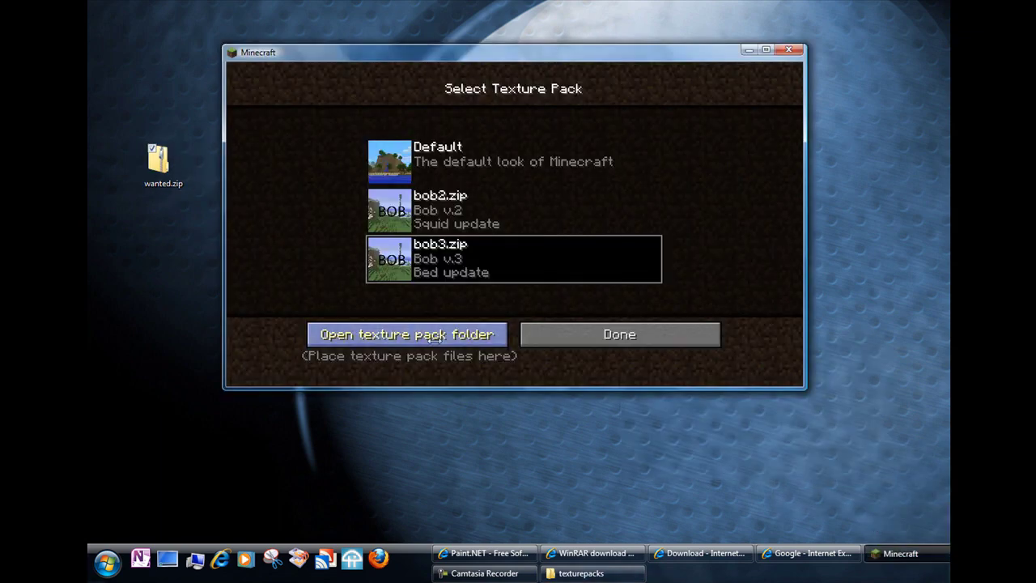
pyautogui.click(437, 340)
pyautogui.moveTo(158, 162); pyautogui.dragTo(484, 200)
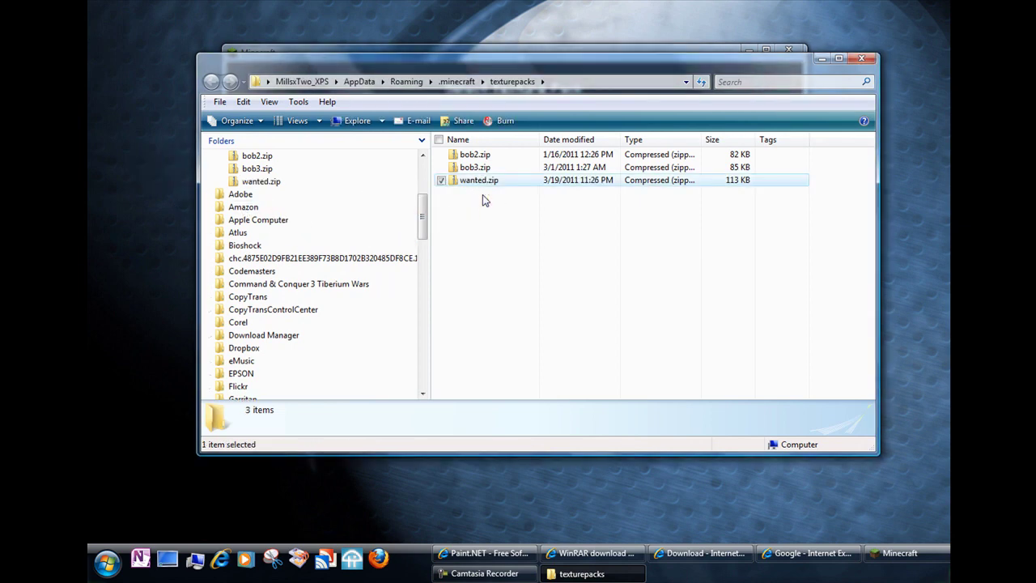
pyautogui.click(861, 58)
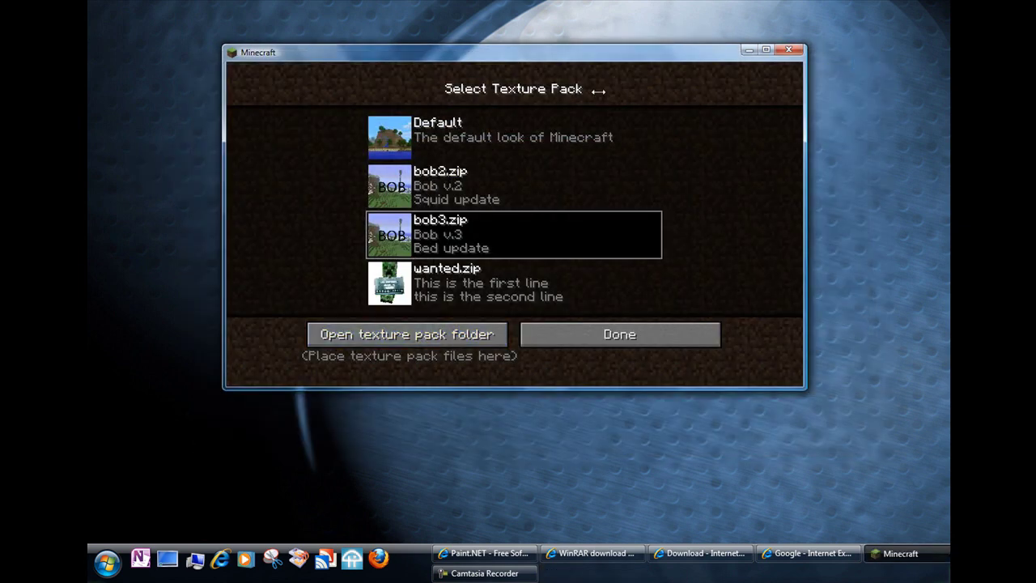
pyautogui.click(471, 298)
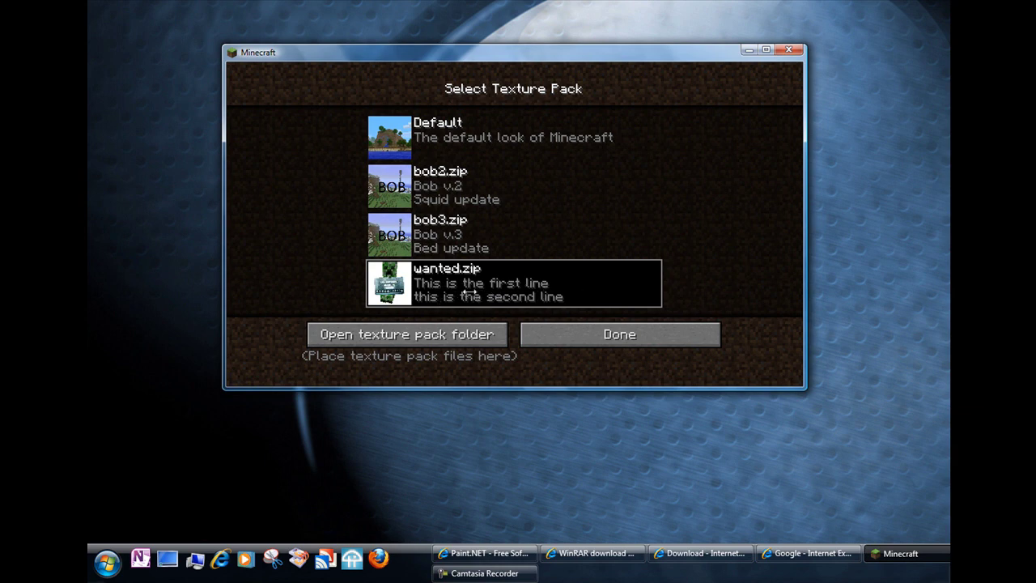
pyautogui.click(579, 336)
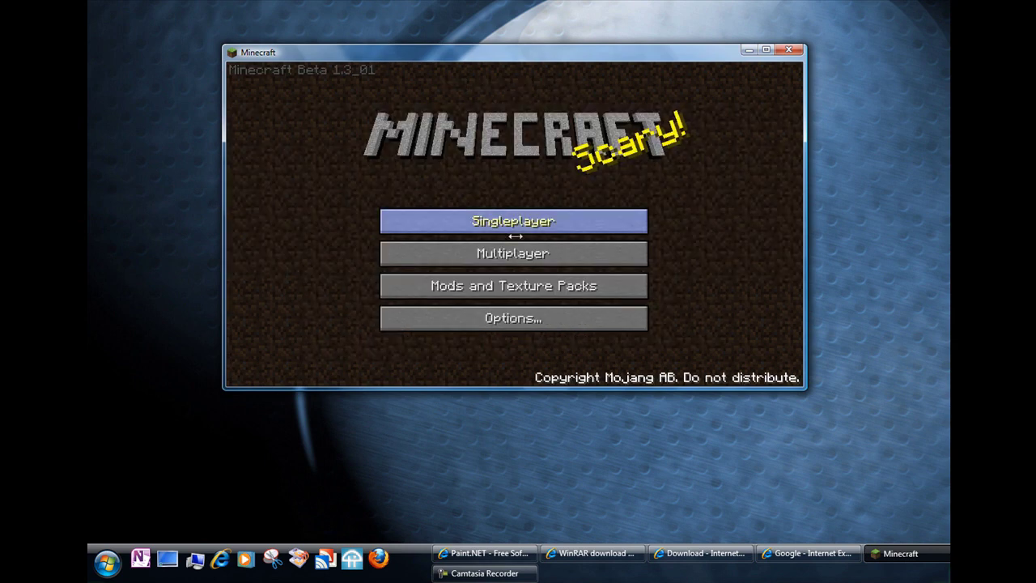